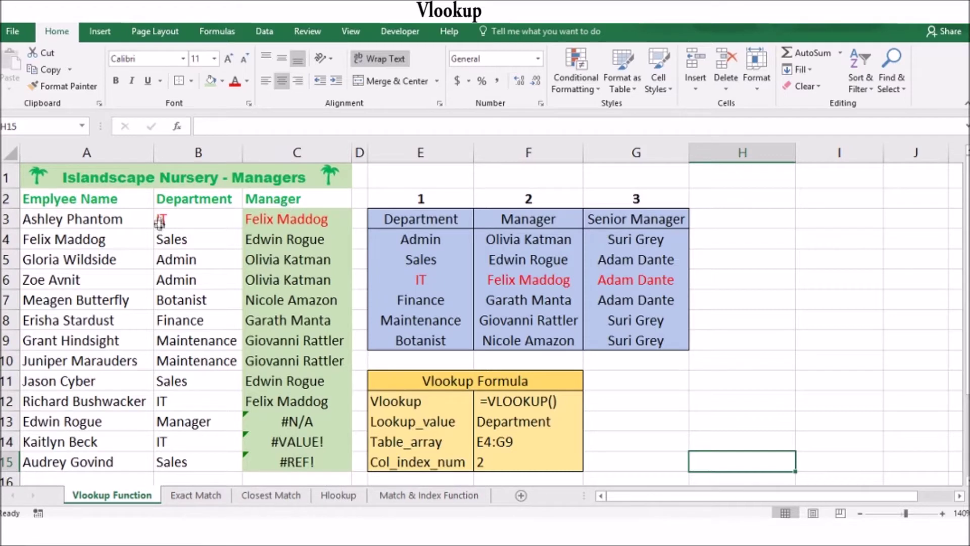
# Step: Walk through C3's VLOOKUP arguments B3, $E$4:$G$9, 2 and FALSE, leaving it unchanged
pyautogui.click(274, 218)
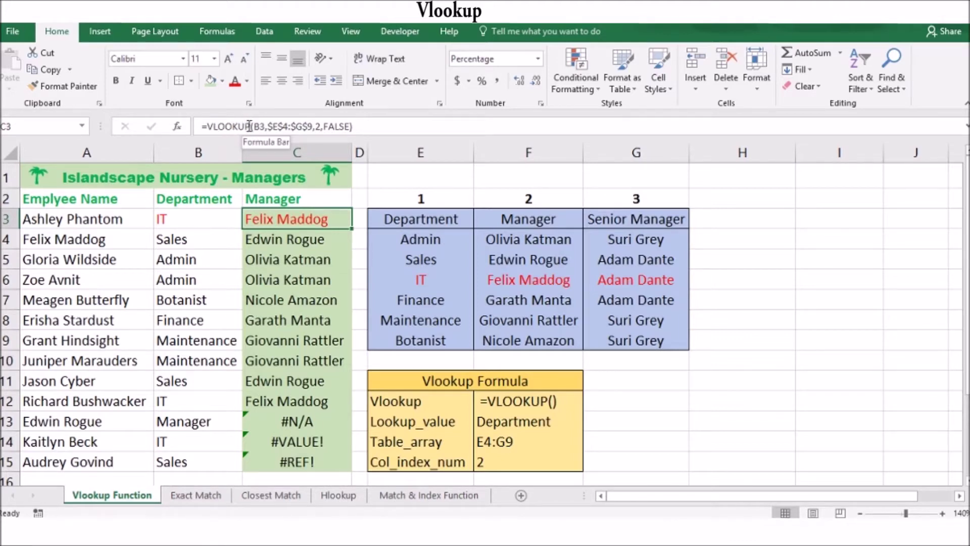
pyautogui.moveTo(250, 126); pyautogui.dragTo(202, 126)
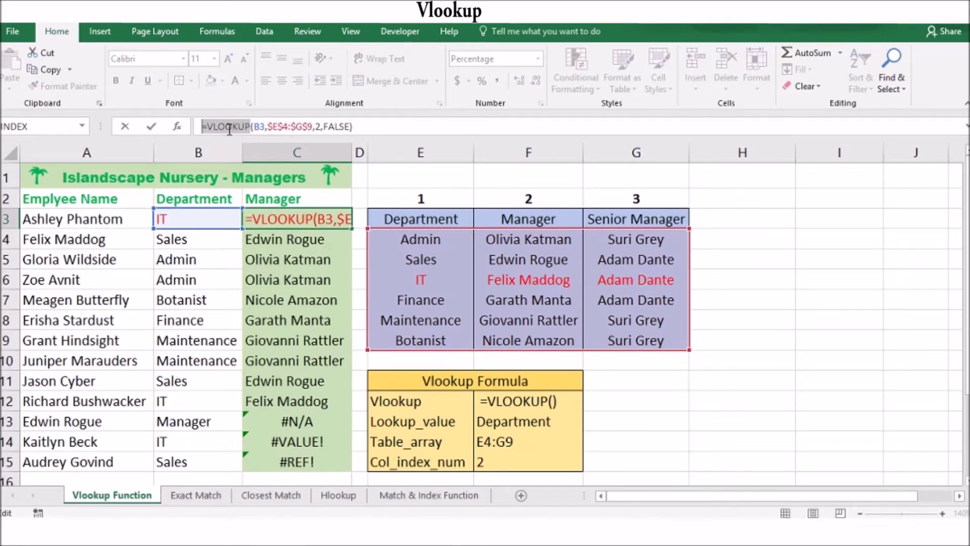
pyautogui.click(262, 126)
pyautogui.click(273, 154)
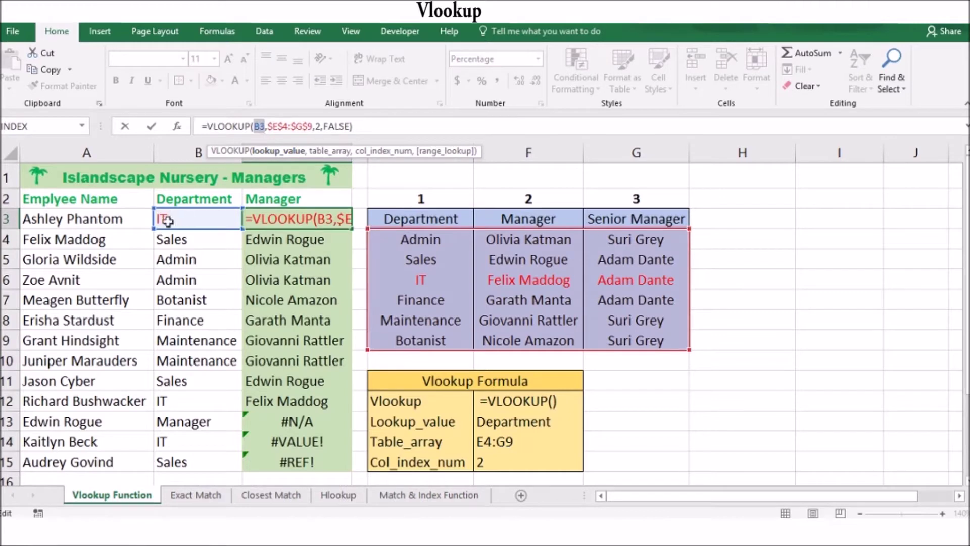
pyautogui.click(329, 152)
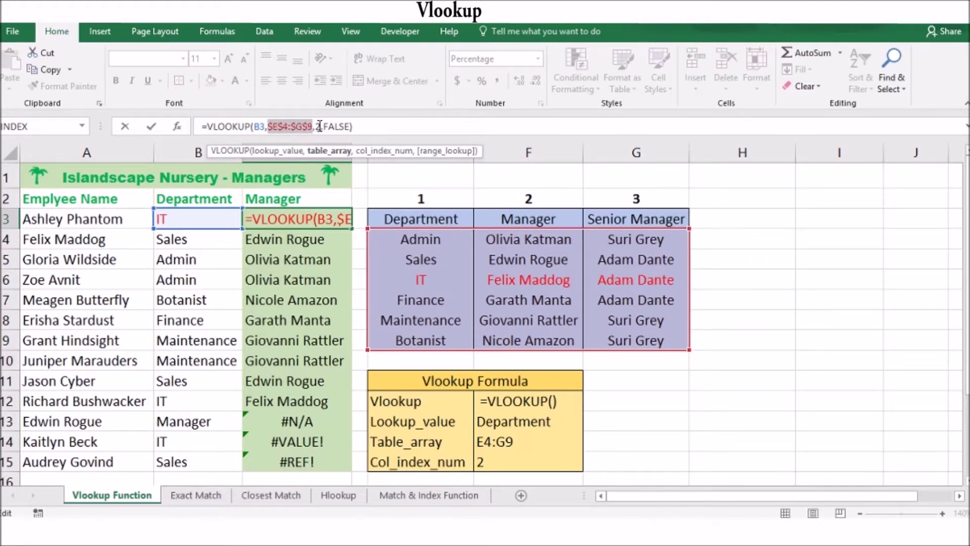
pyautogui.click(365, 155)
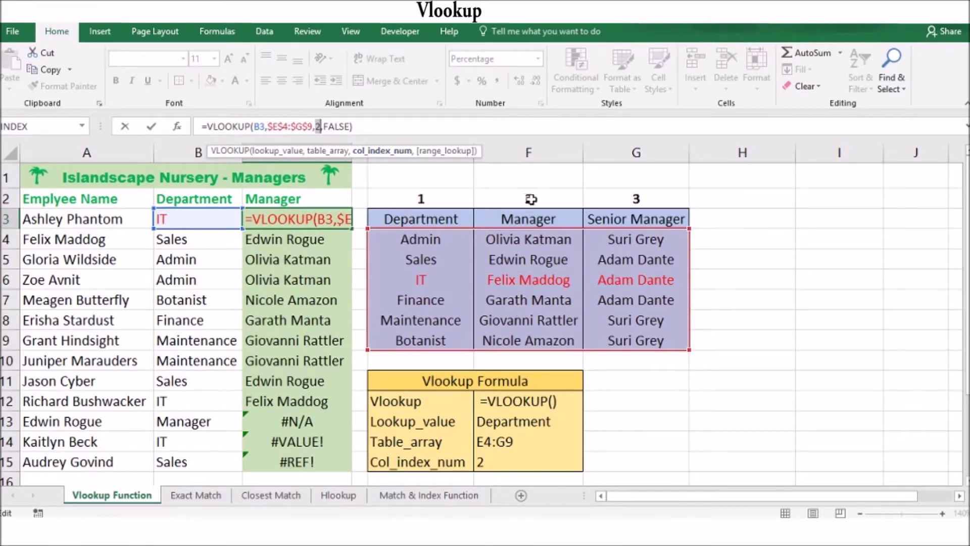
pyautogui.click(342, 126)
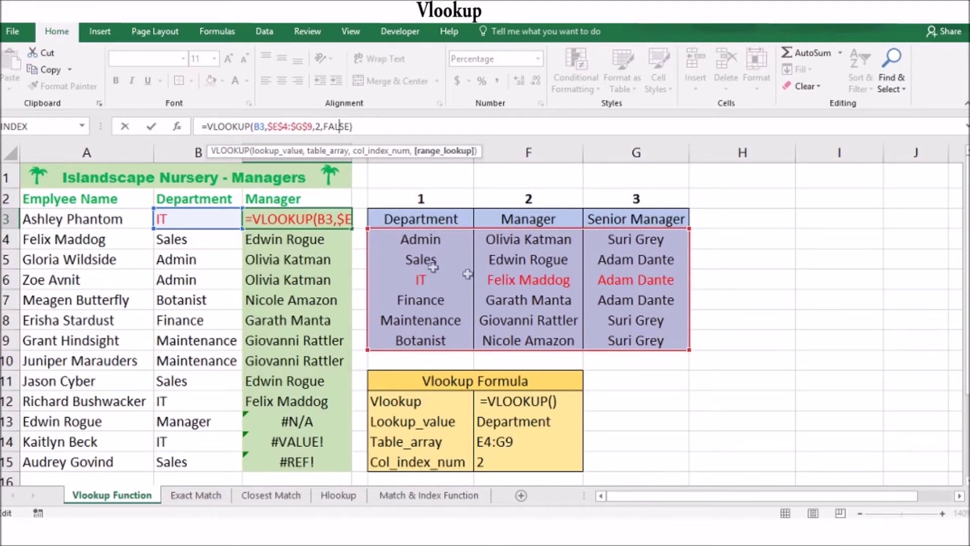
pyautogui.press('Return')
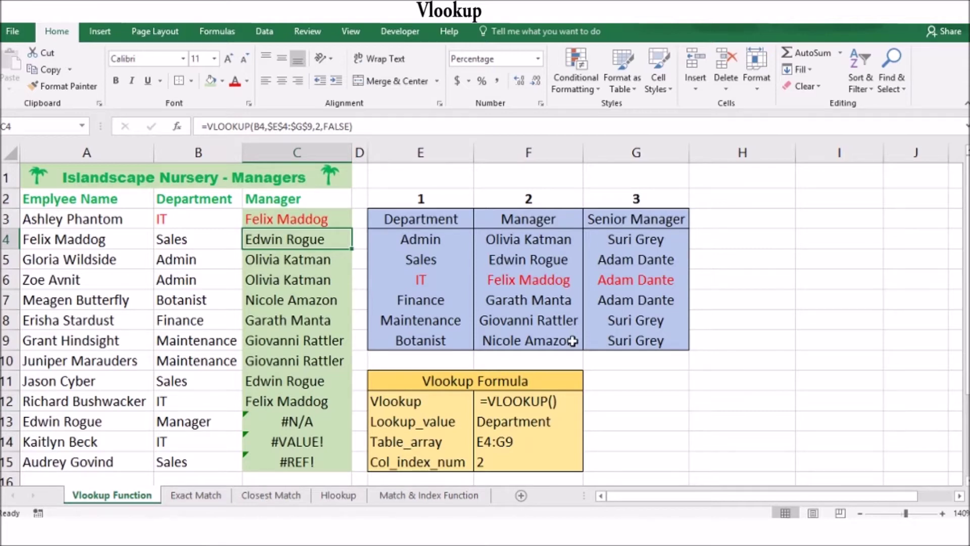
# Step: Check the error types shown in C13, C14 and the #REF! cell C15
pyautogui.click(306, 422)
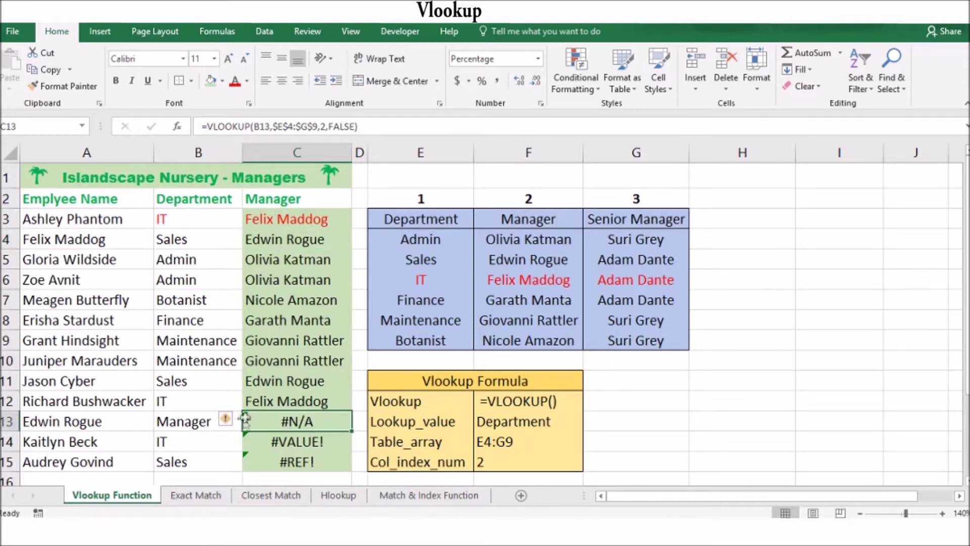
pyautogui.click(225, 422)
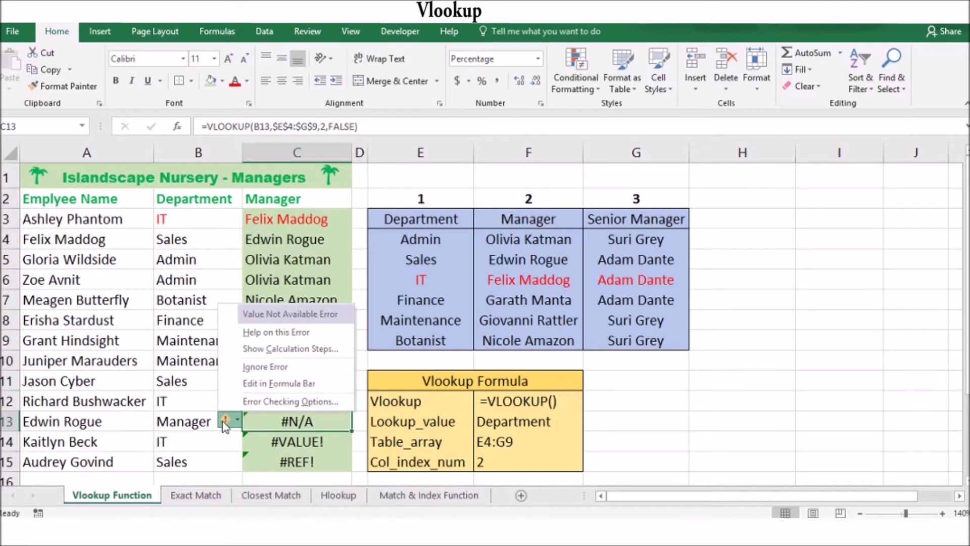
pyautogui.click(247, 441)
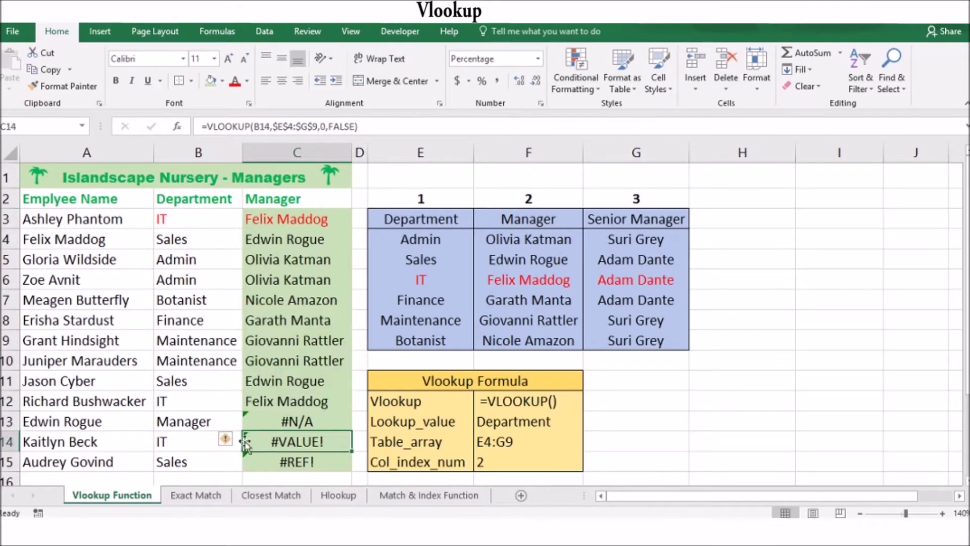
pyautogui.click(225, 441)
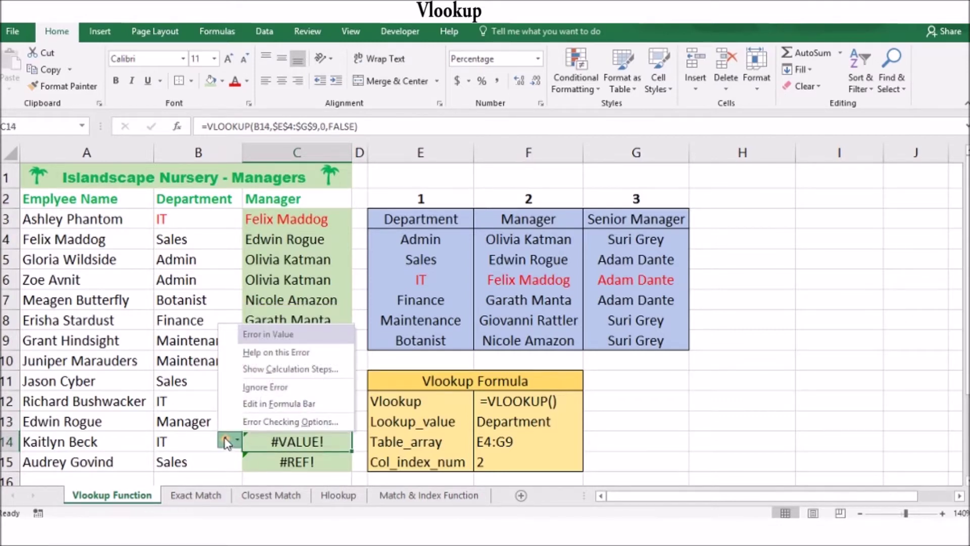
pyautogui.click(226, 442)
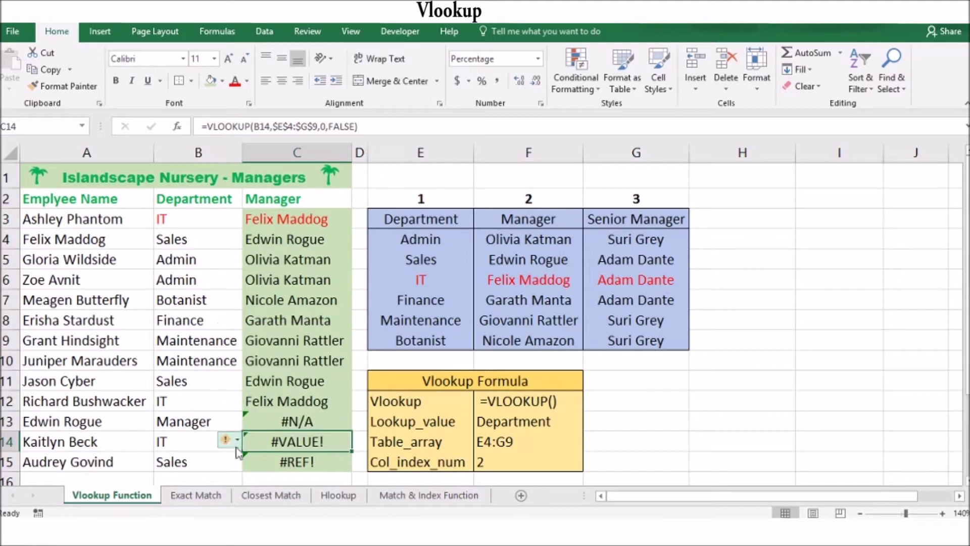
pyautogui.click(271, 462)
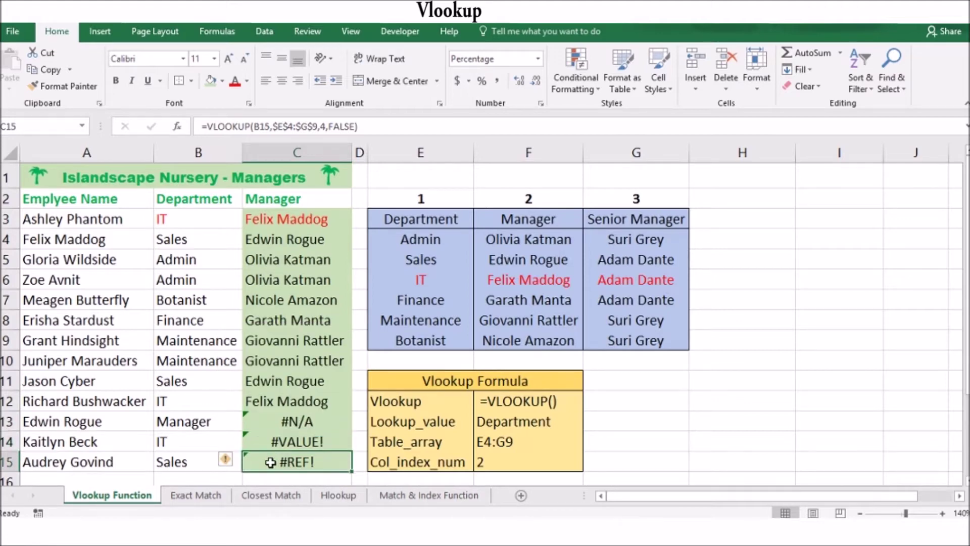
pyautogui.click(226, 463)
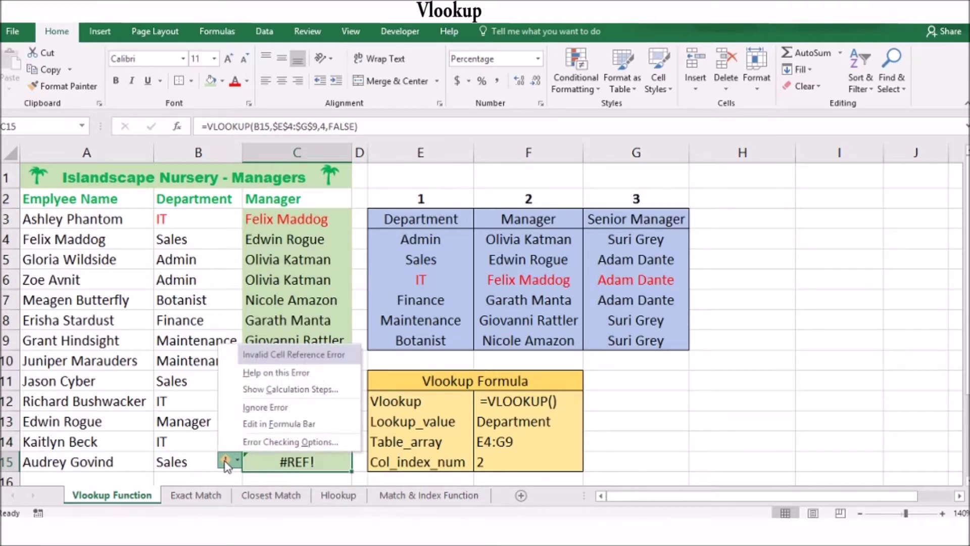
pyautogui.click(269, 462)
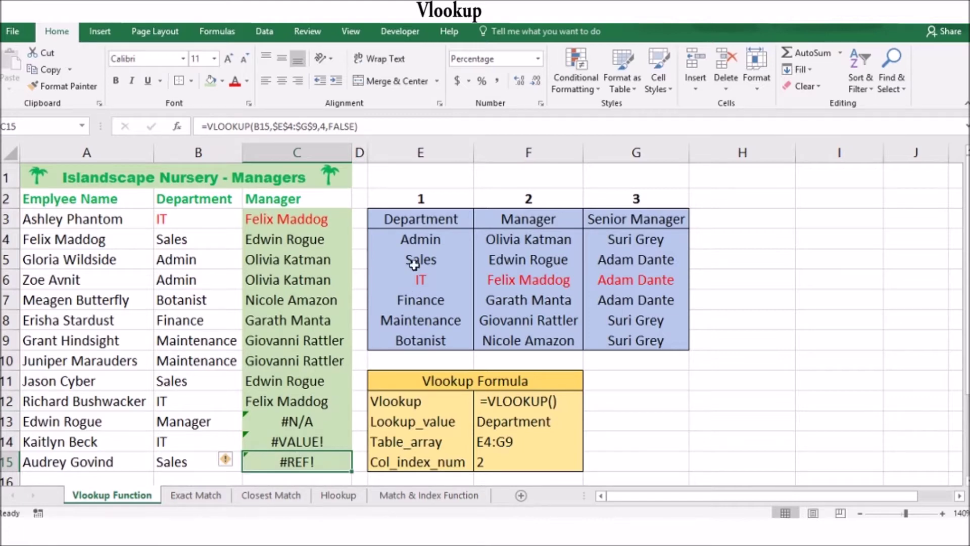
# Step: Highlight lookup table E3:G9, its Department column, and the Manager and Senior Manager columns
pyautogui.click(386, 219)
pyautogui.moveTo(489, 233); pyautogui.dragTo(615, 338)
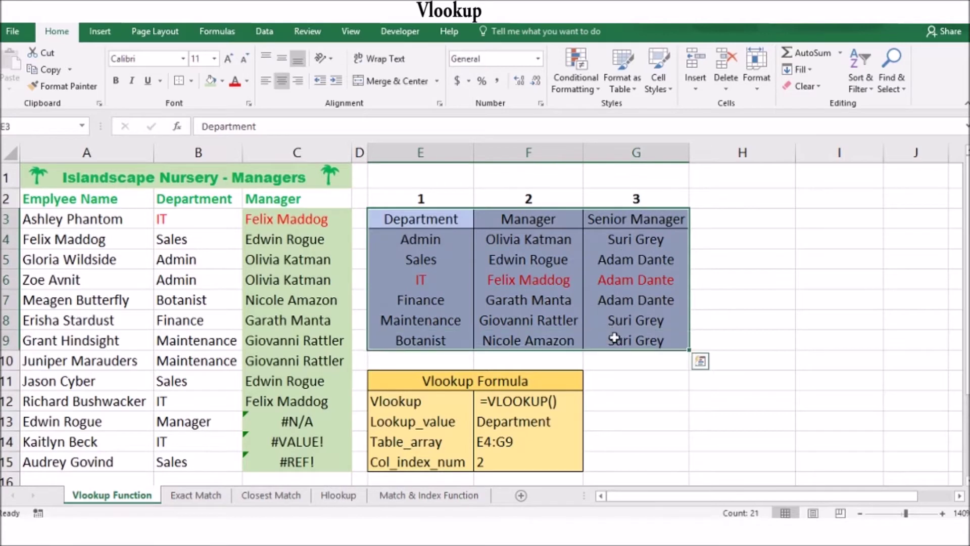
pyautogui.moveTo(435, 219); pyautogui.dragTo(435, 338)
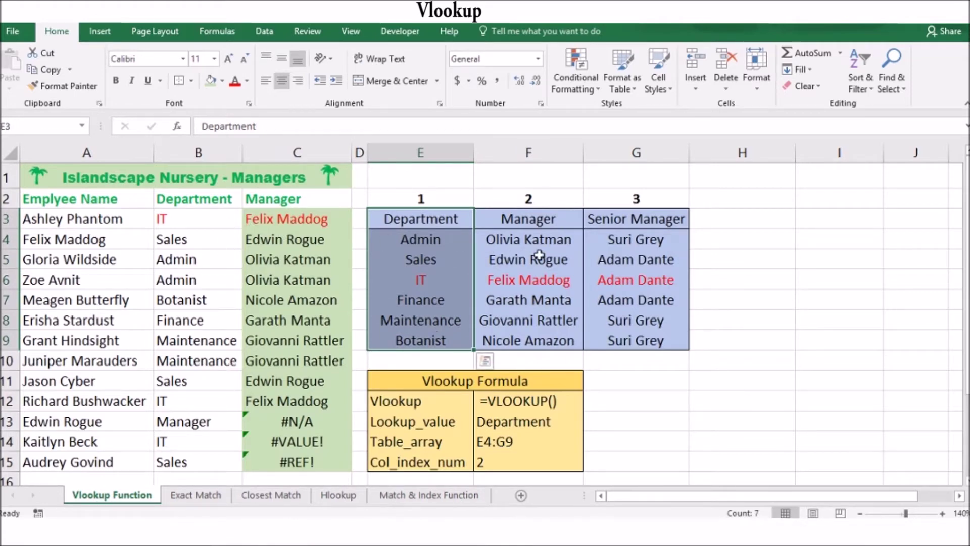
pyautogui.click(400, 221)
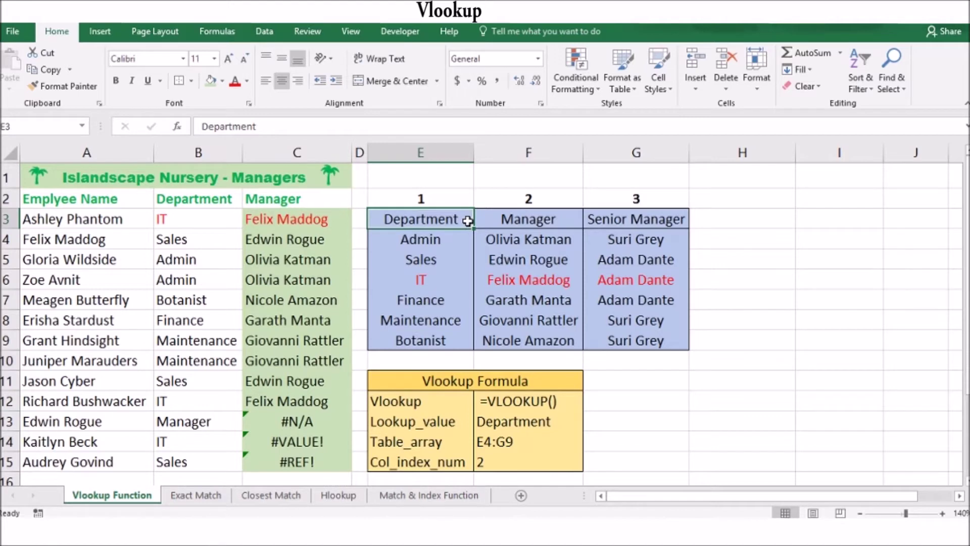
pyautogui.moveTo(521, 221); pyautogui.dragTo(625, 336)
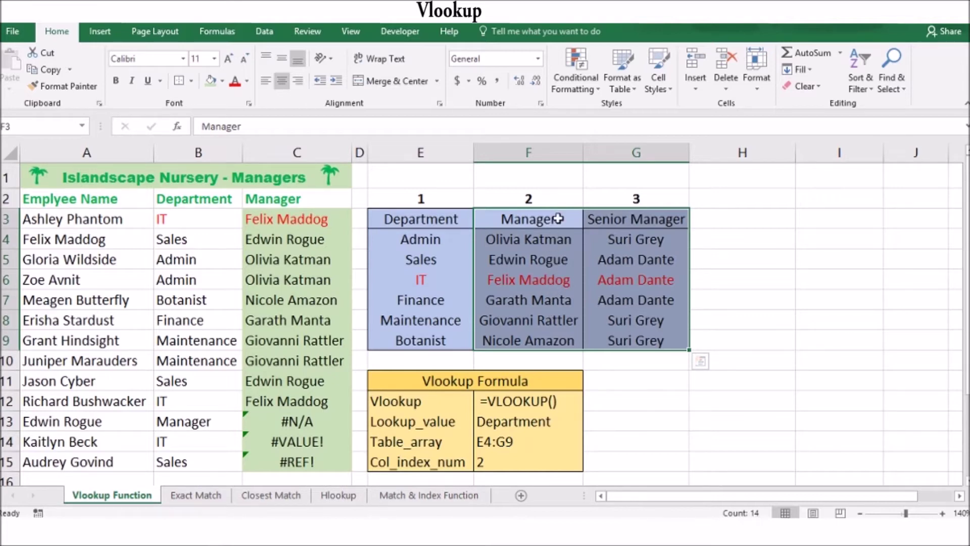
# Step: Change C3's column index from 2 to 3 so it returns the Senior Manager
pyautogui.click(319, 221)
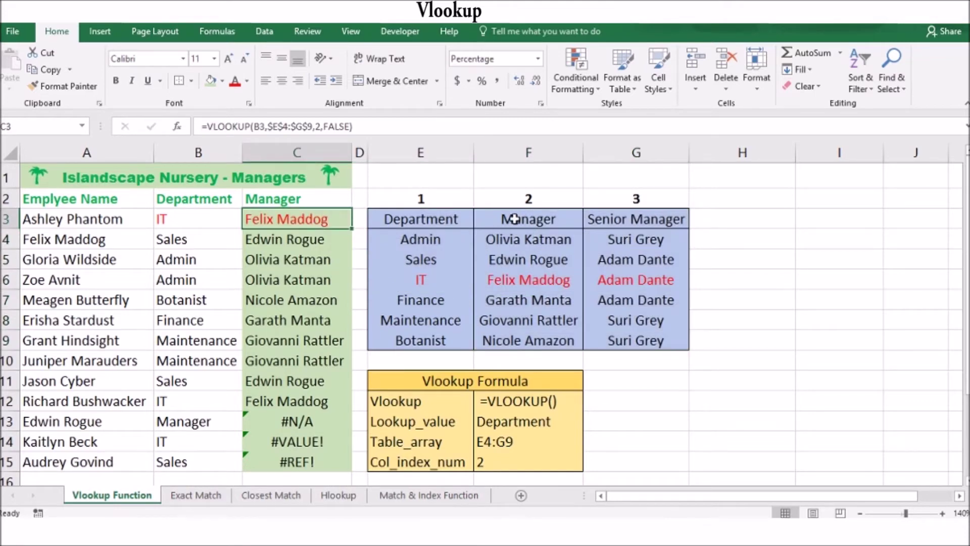
pyautogui.click(320, 127)
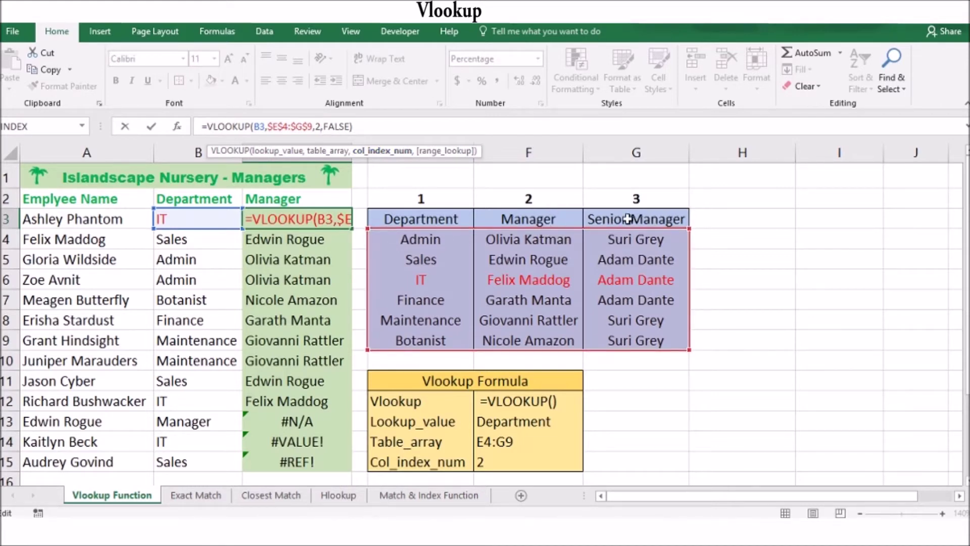
pyautogui.click(321, 126)
pyautogui.press('BackSpace')
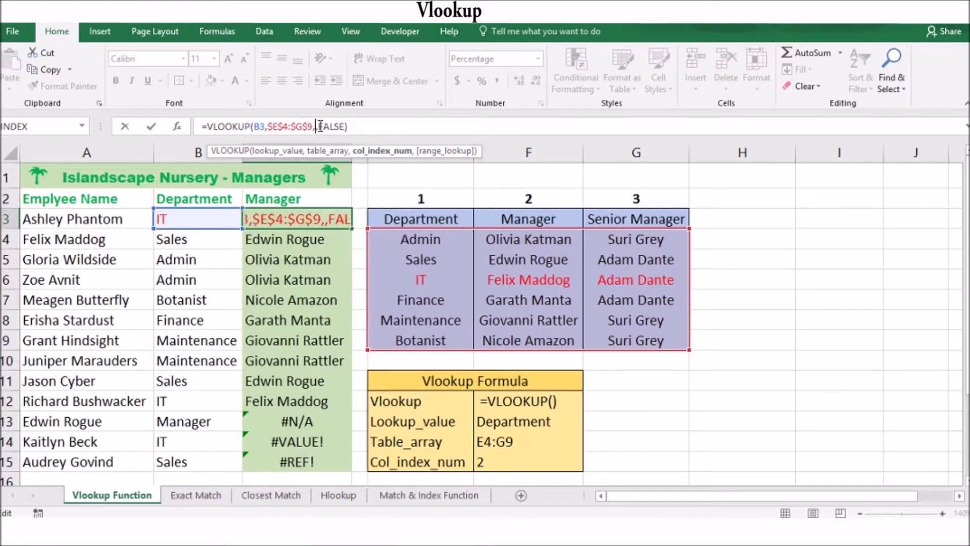
pyautogui.write('3')
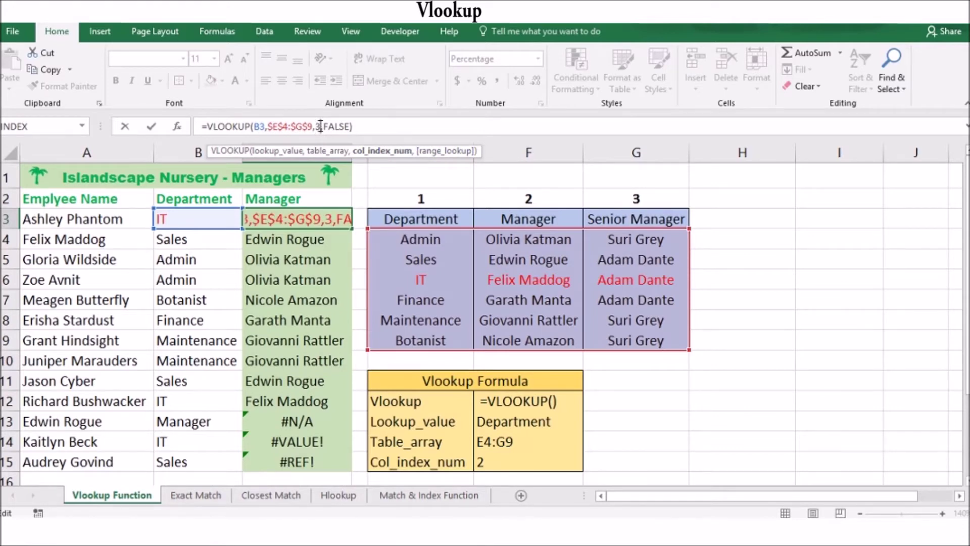
pyautogui.press('Return')
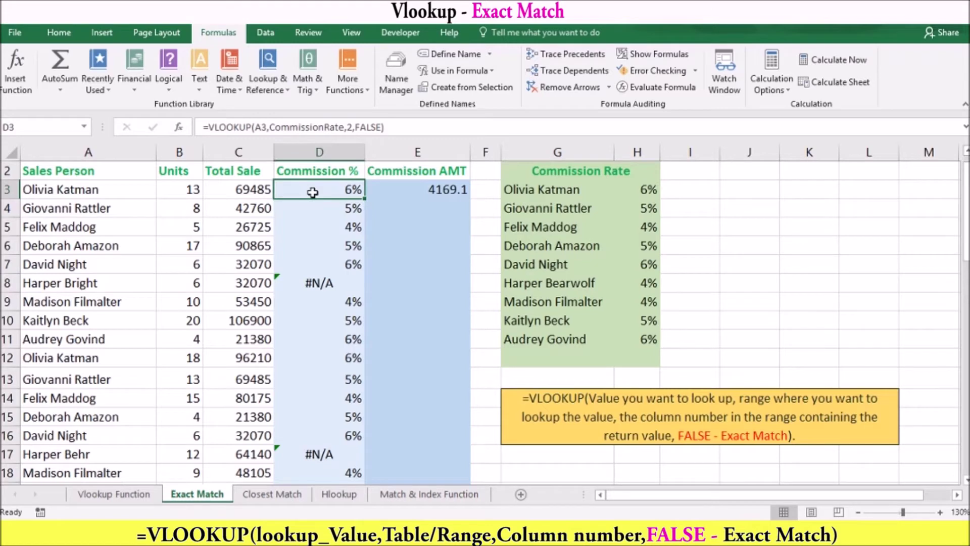
# Step: Mark the FALSE exact-match argument in D3's commission lookup formula
pyautogui.click(350, 126)
pyautogui.moveTo(355, 127); pyautogui.dragTo(383, 128)
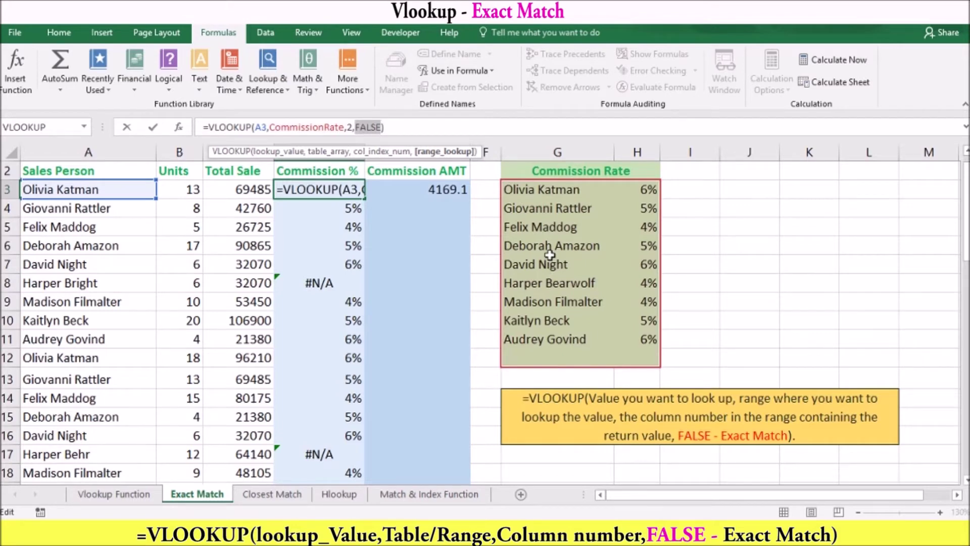
# Step: Clear the existing commission formula from D3
pyautogui.press('Return')
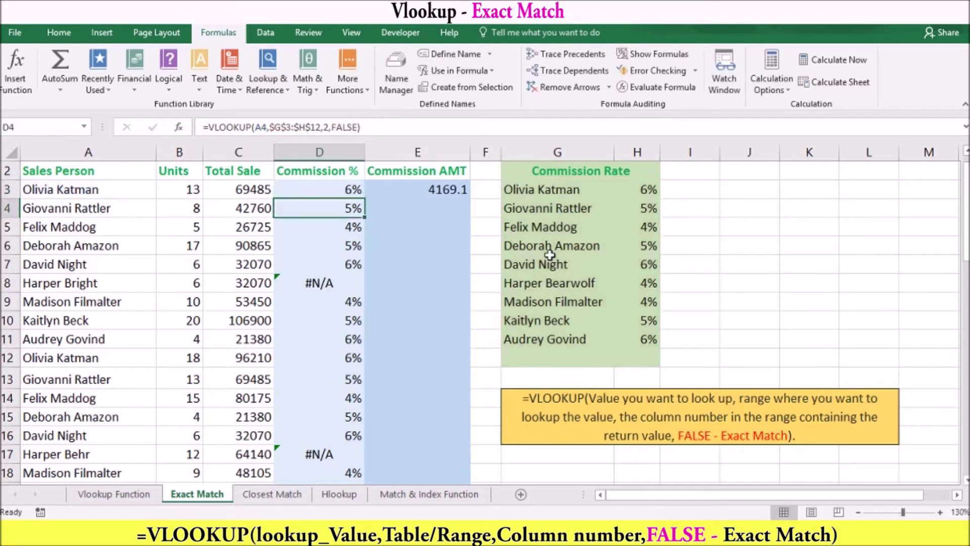
pyautogui.click(338, 190)
pyautogui.press('F2')
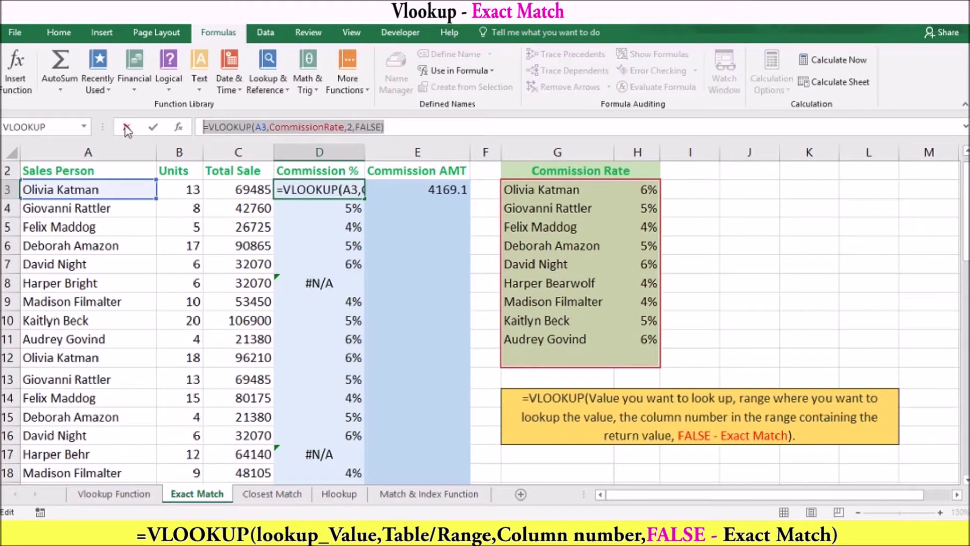
pyautogui.moveTo(384, 127); pyautogui.dragTo(127, 131)
pyautogui.press('BackSpace')
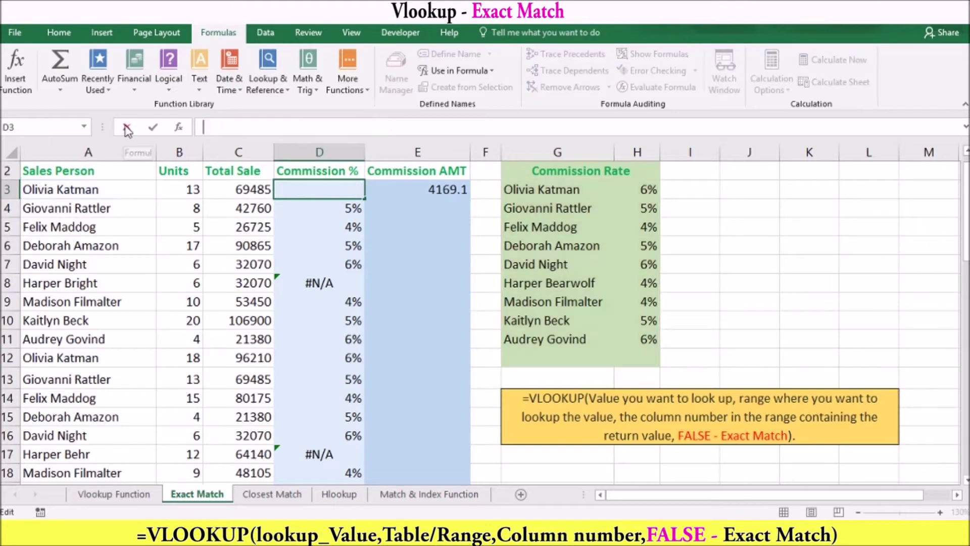
# Step: Insert a VLOOKUP in D3 with lookup value A3 and the CommissionRate table array
pyautogui.click(288, 91)
pyautogui.click(288, 416)
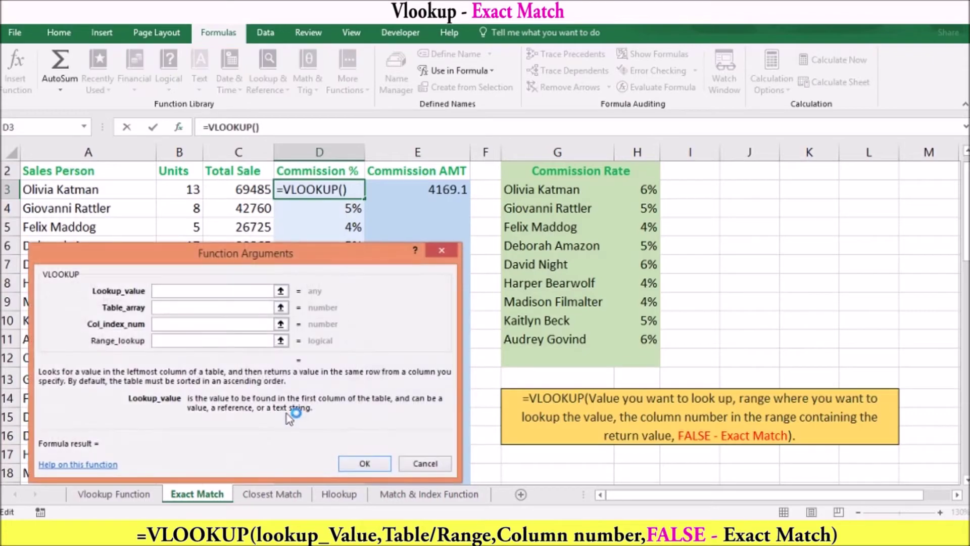
pyautogui.moveTo(227, 251); pyautogui.dragTo(308, 256)
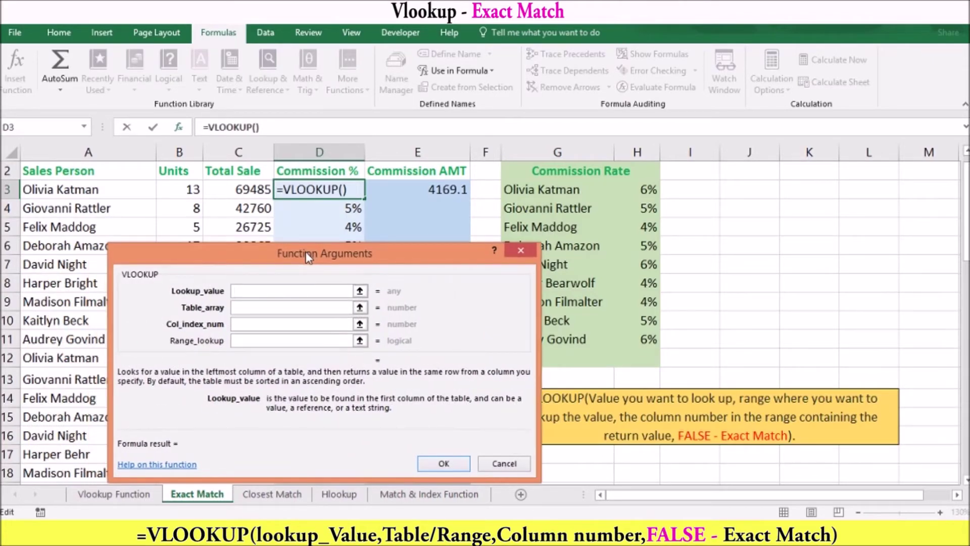
pyautogui.click(43, 189)
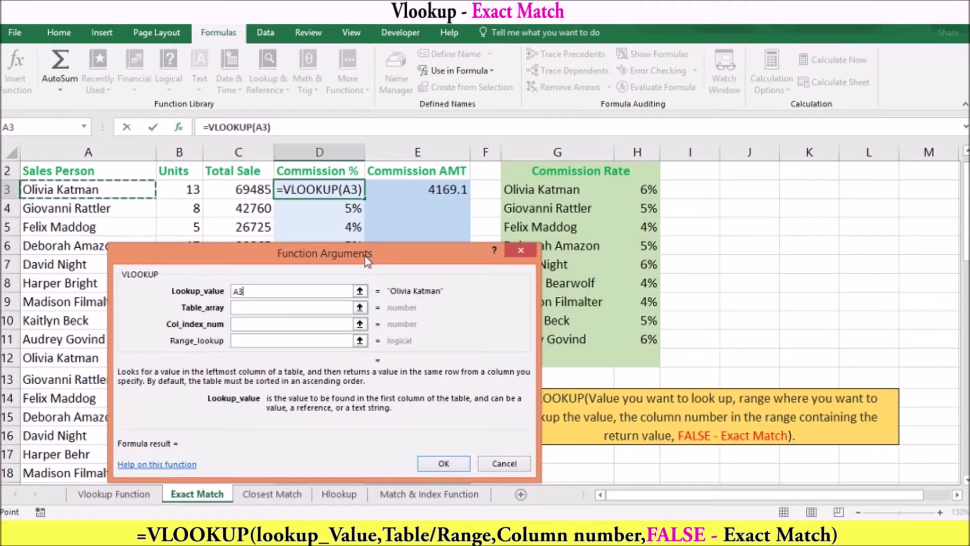
pyautogui.moveTo(368, 259); pyautogui.dragTo(317, 255)
pyautogui.click(236, 305)
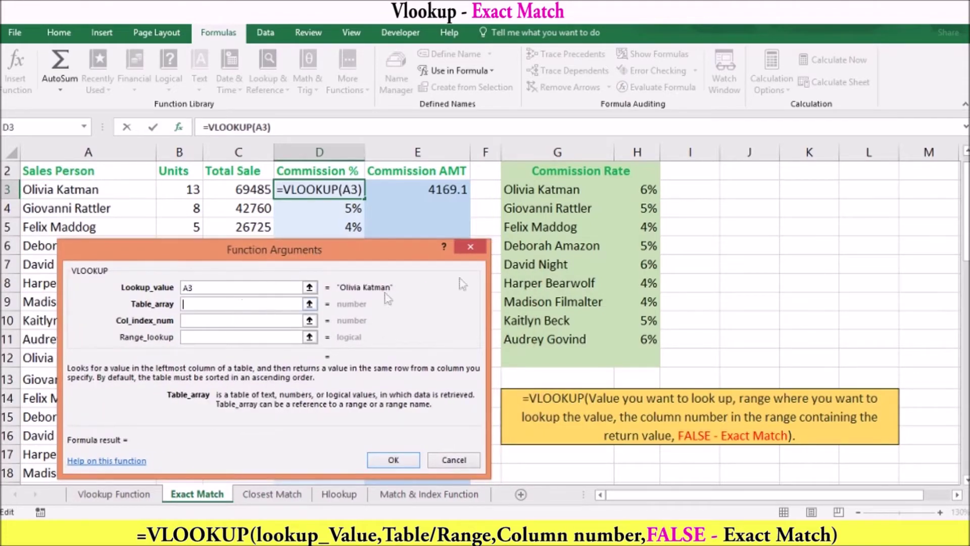
pyautogui.moveTo(521, 193); pyautogui.dragTo(638, 356)
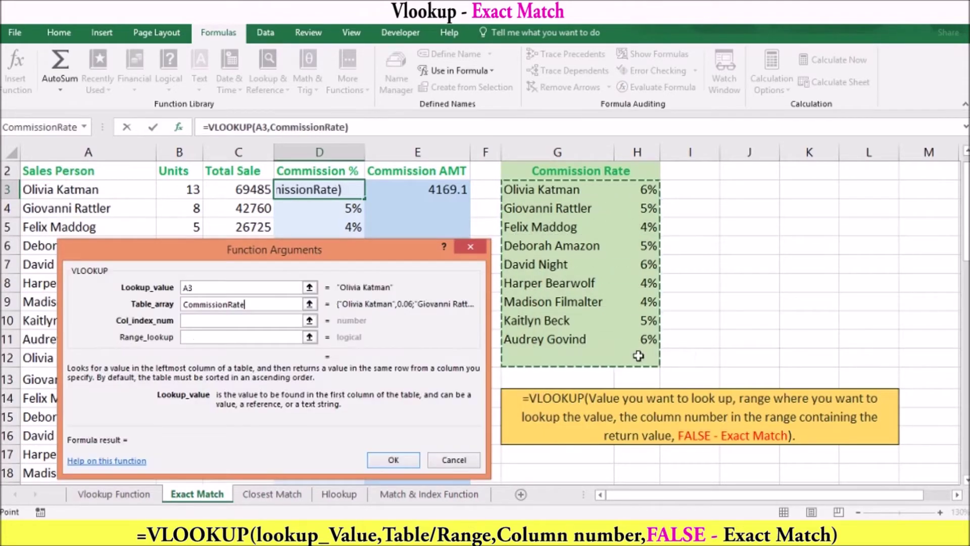
# Step: Set column index 2 and range lookup False, then confirm the formula
pyautogui.click(263, 323)
pyautogui.write('2')
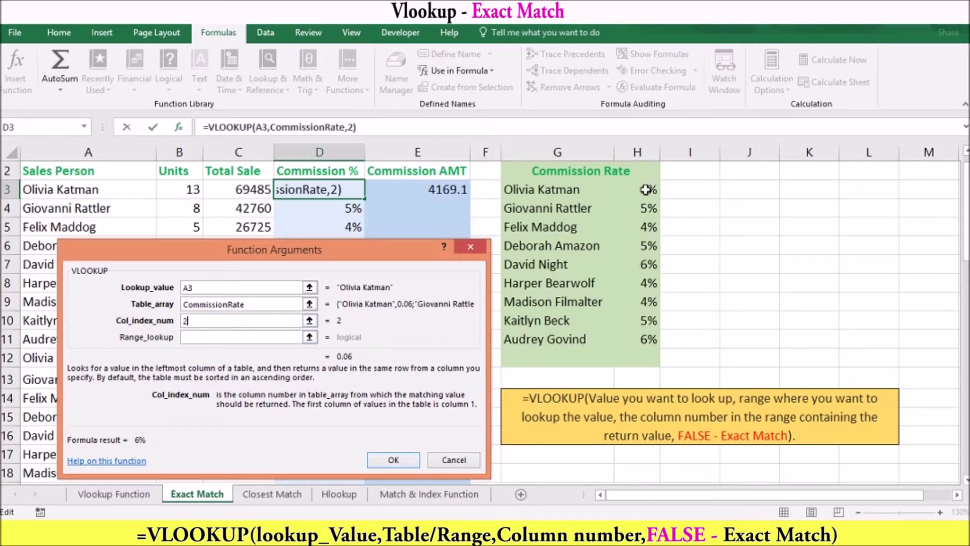
pyautogui.click(189, 339)
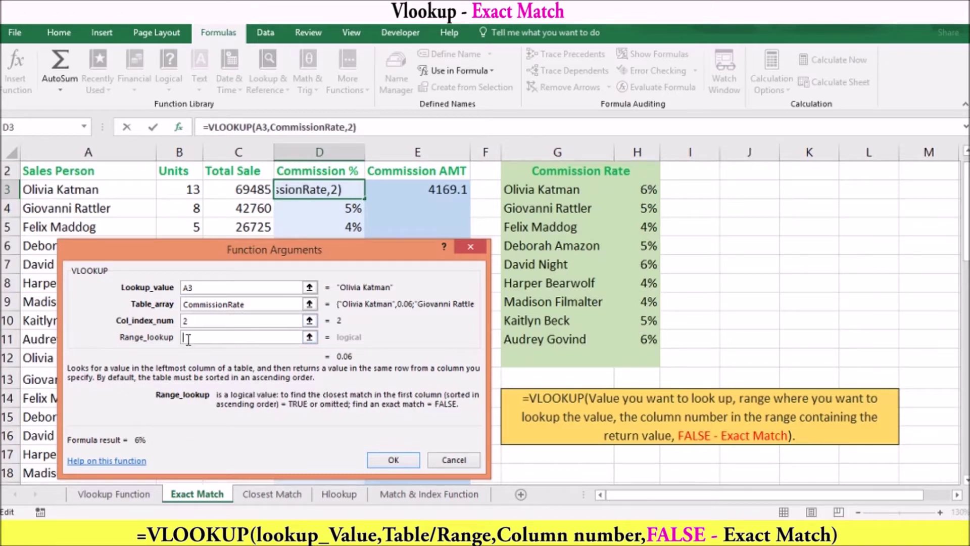
pyautogui.write('False')
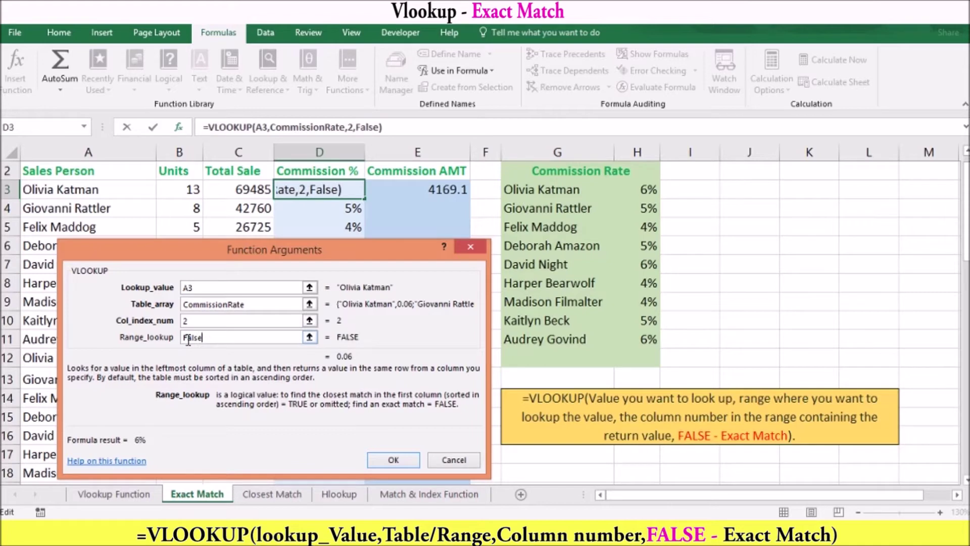
pyautogui.click(394, 460)
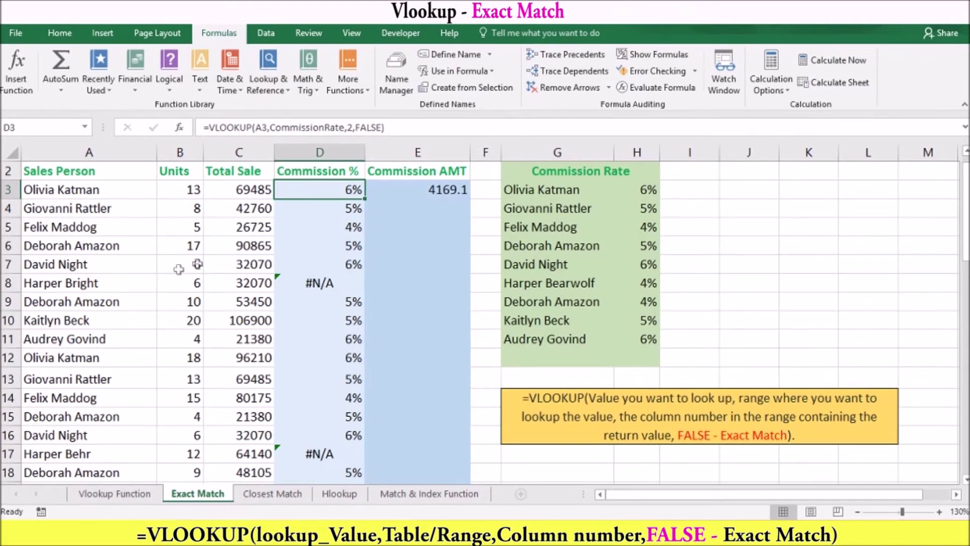
# Step: Highlight Harper Bright's row A8:D8, which still returns #N/A
pyautogui.click(77, 286)
pyautogui.moveTo(77, 285); pyautogui.dragTo(310, 293)
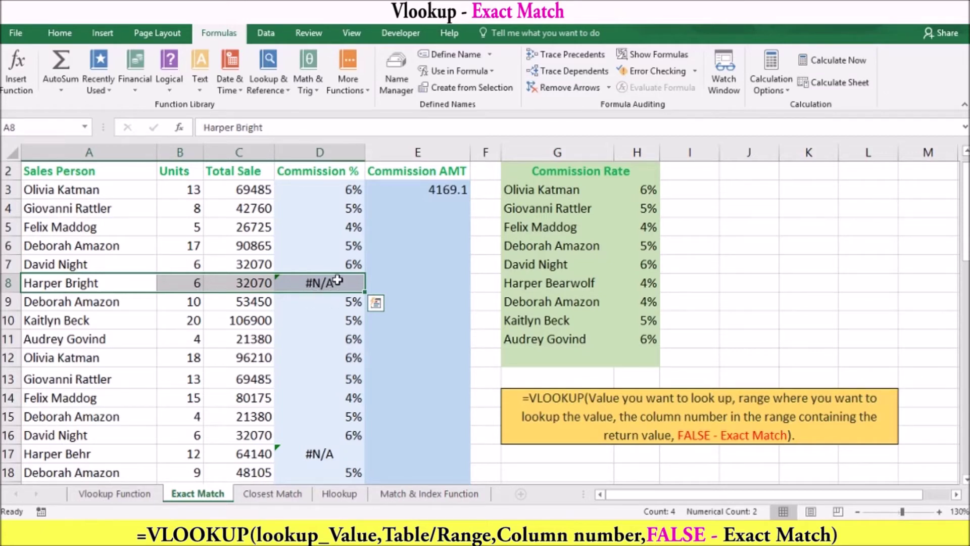
# Step: Enter Harper Bright with a 10% rate in G12:H12 of the Commission Rate table
pyautogui.click(516, 355)
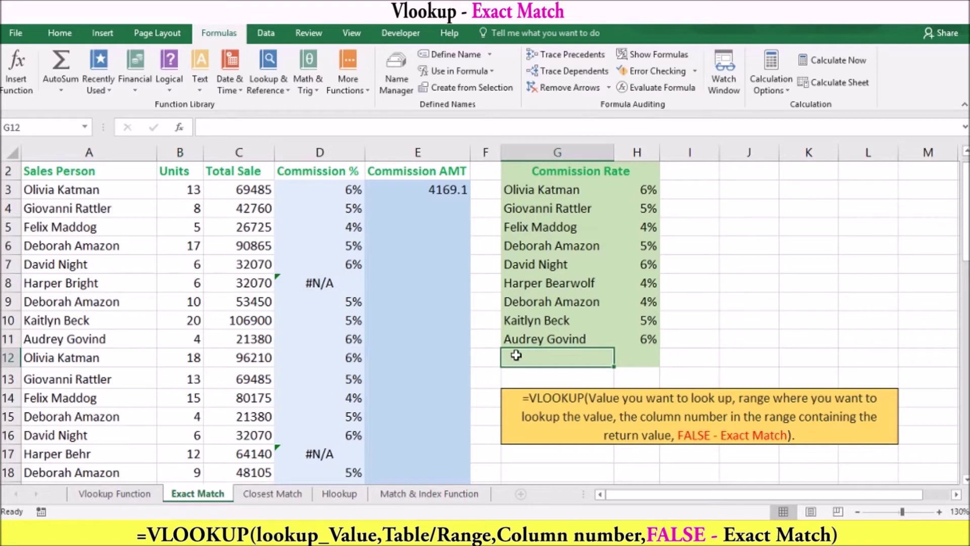
pyautogui.write('Harper ')
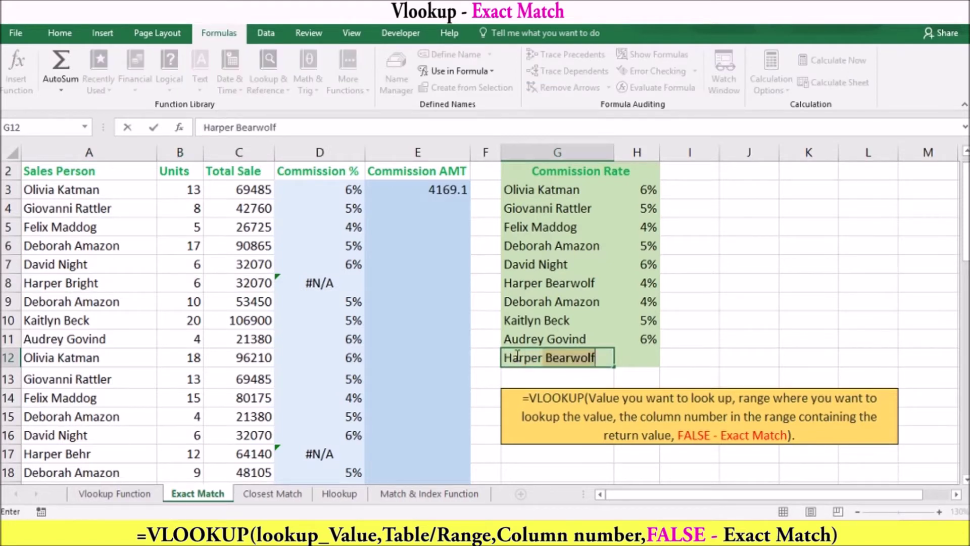
pyautogui.write('Bri')
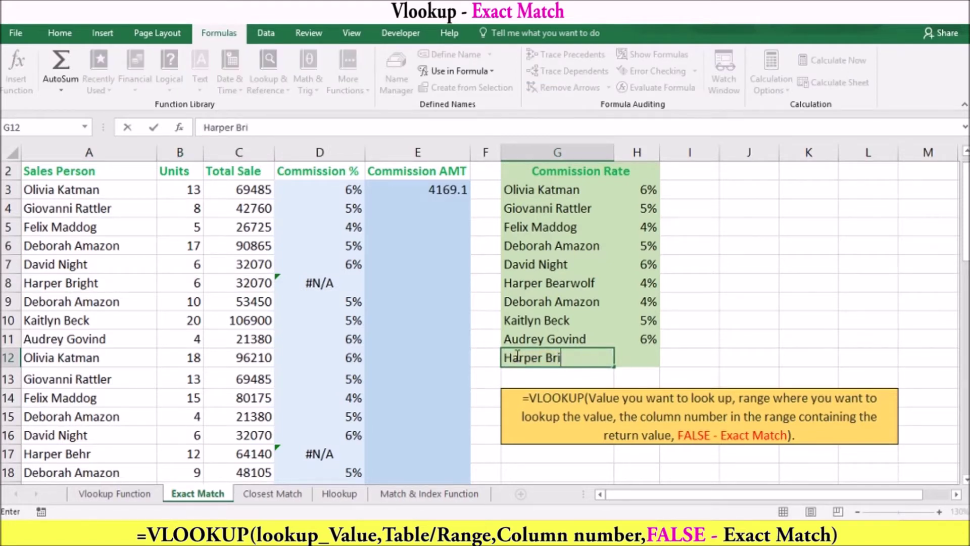
pyautogui.write('ght')
pyautogui.press('Tab')
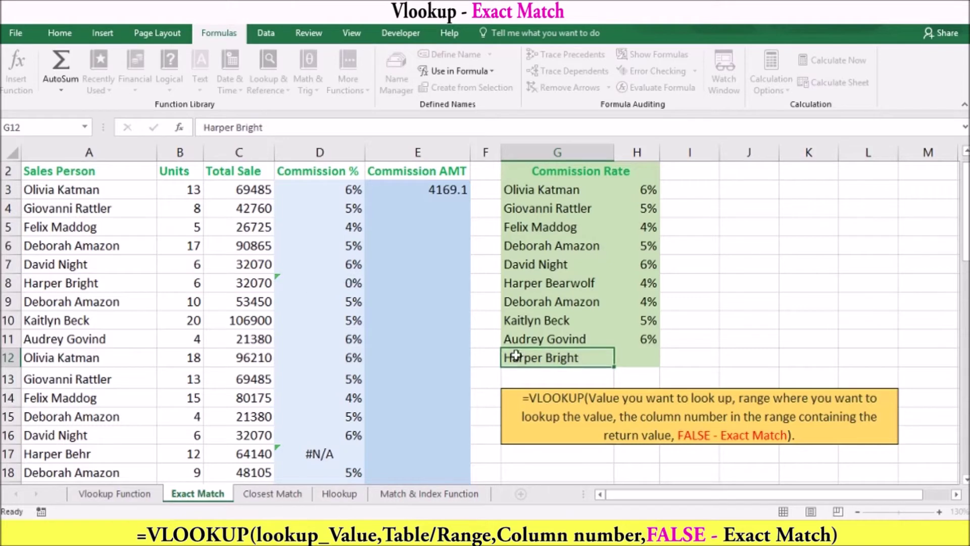
pyautogui.write('10%')
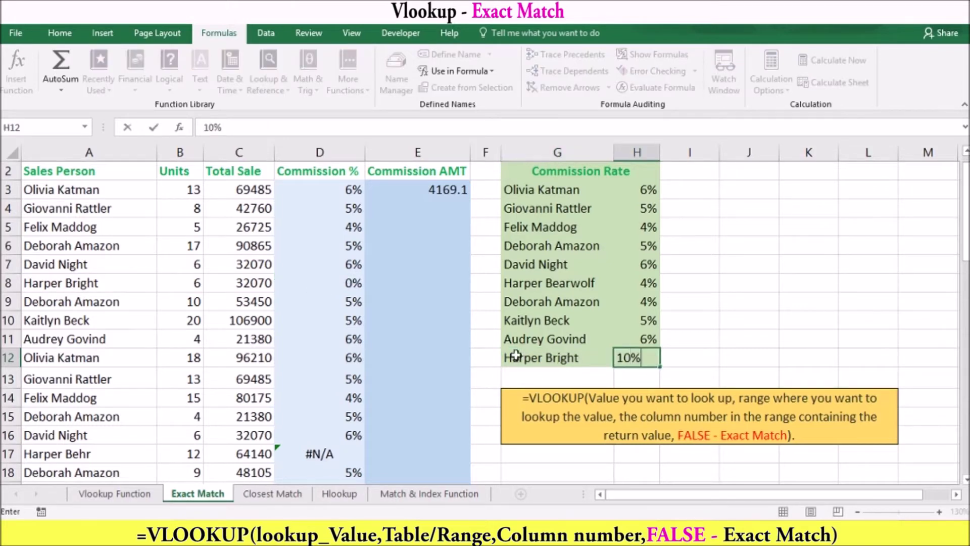
pyautogui.press('Return')
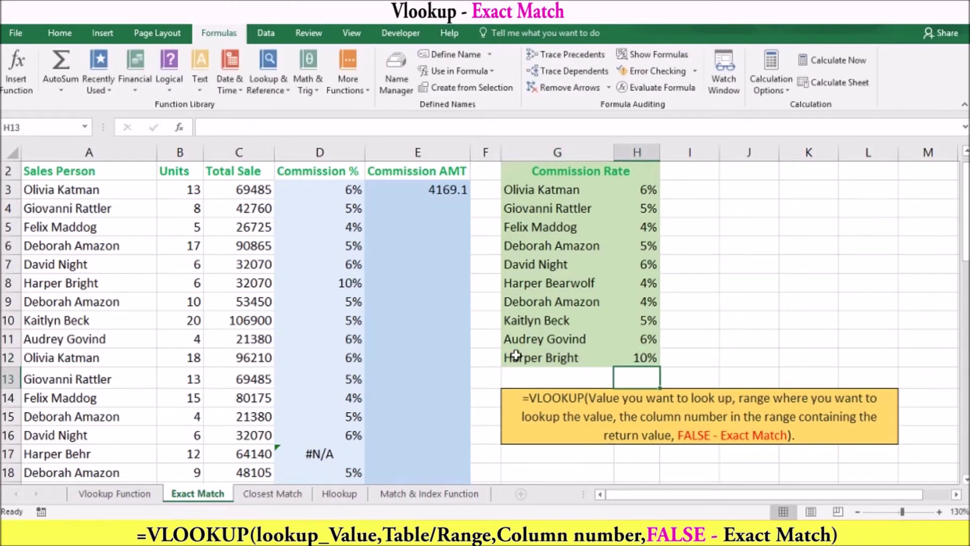
# Step: Review Harper Bright's new 10% entry, D8's lookup, and Deborah Amazon's rate and D6 lookup
pyautogui.click(527, 358)
pyautogui.moveTo(527, 358); pyautogui.dragTo(636, 356)
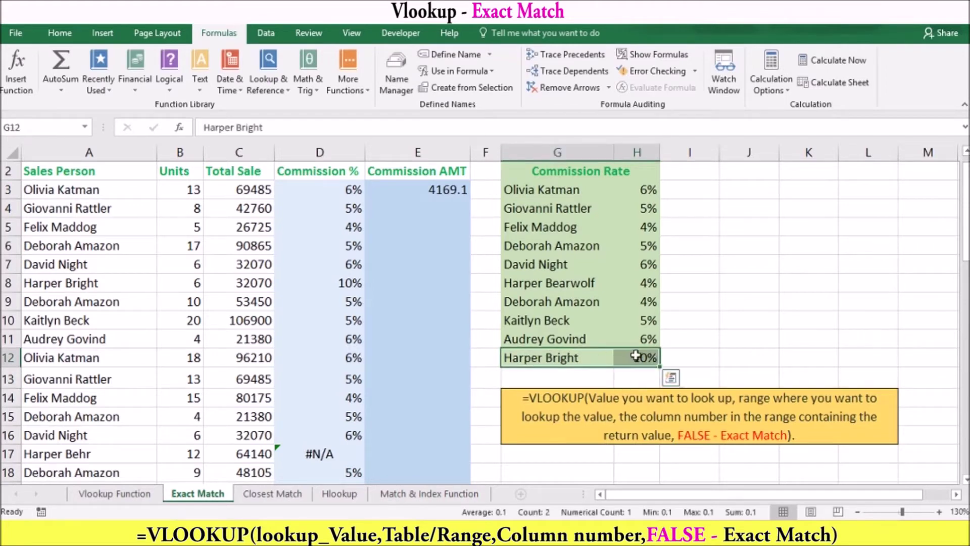
pyautogui.click(348, 282)
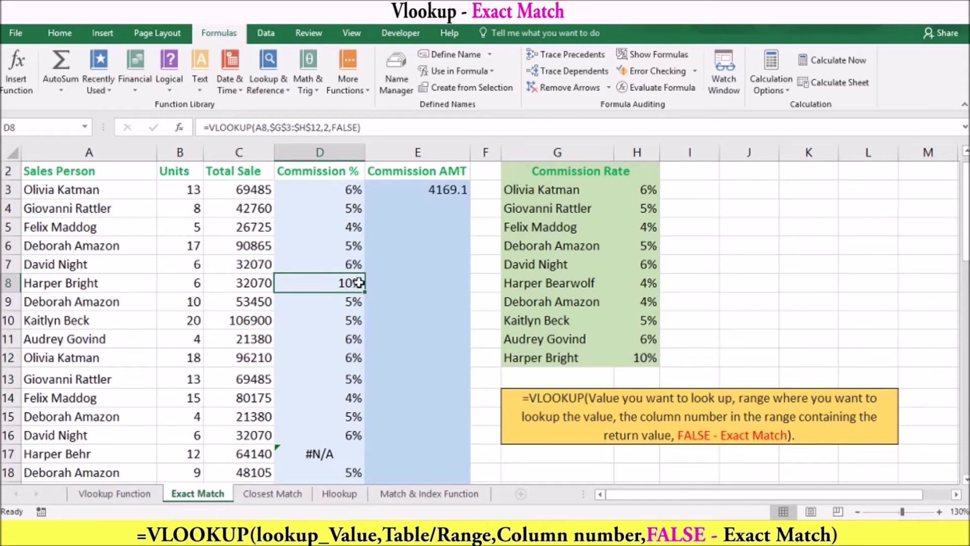
pyautogui.click(507, 246)
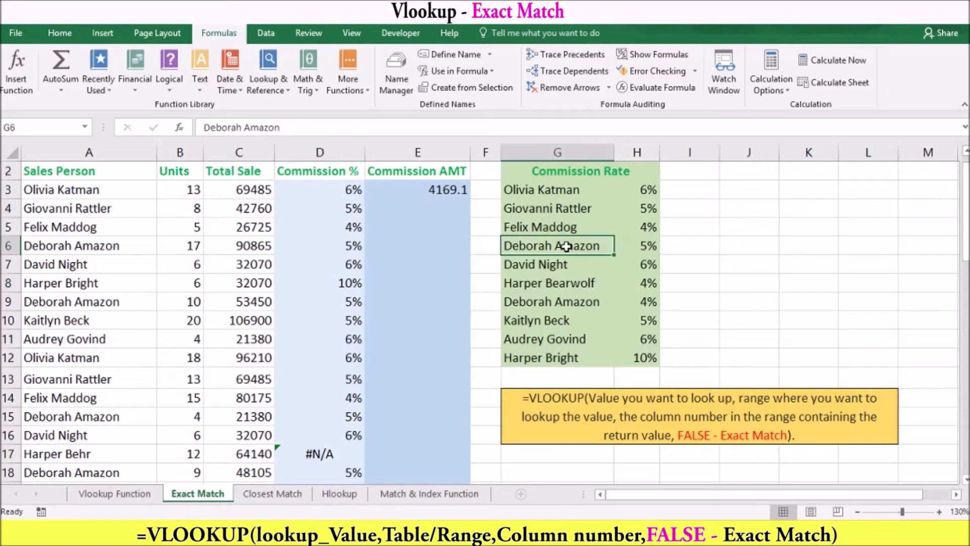
pyautogui.click(548, 301)
pyautogui.moveTo(590, 247); pyautogui.dragTo(650, 247)
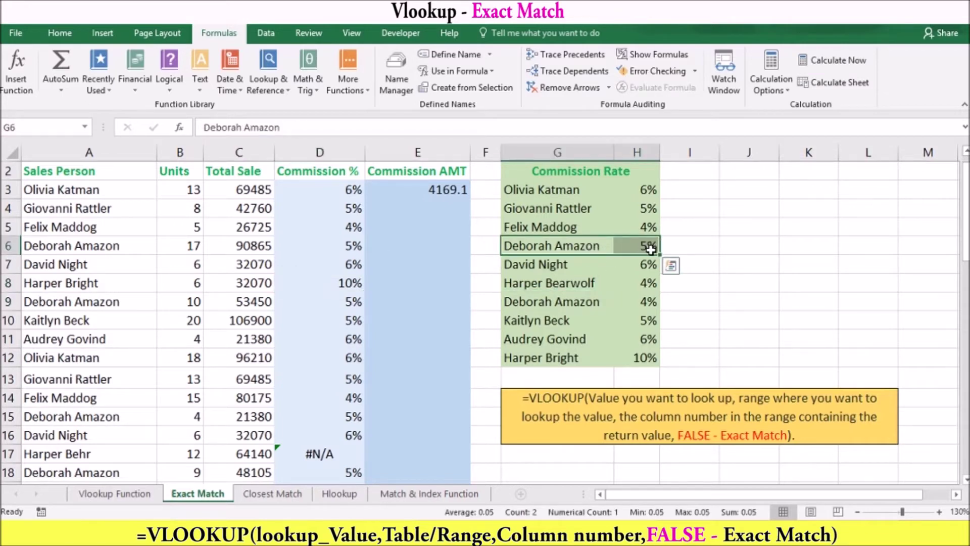
pyautogui.click(347, 246)
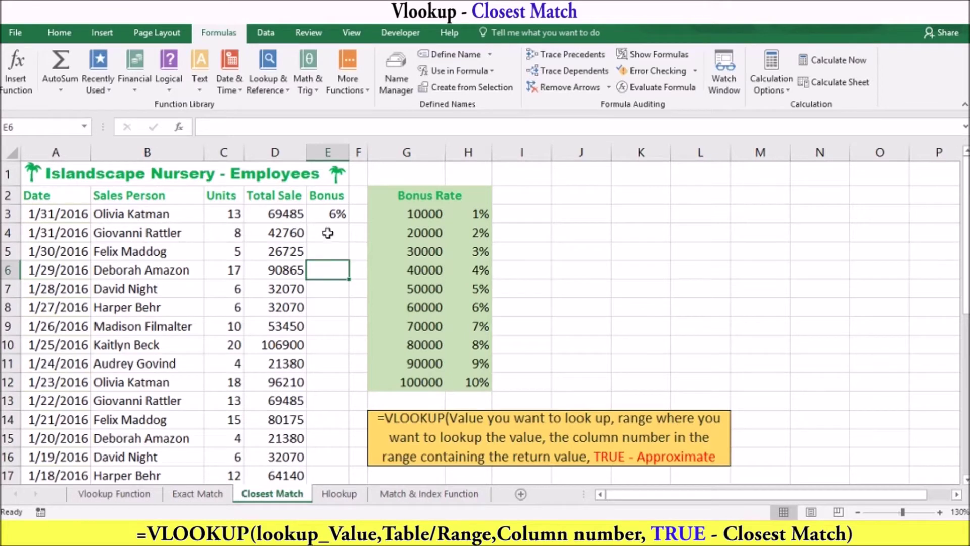
# Step: Delete the TRUE argument from E3's bonus formula, keeping its 6% result
pyautogui.click(325, 216)
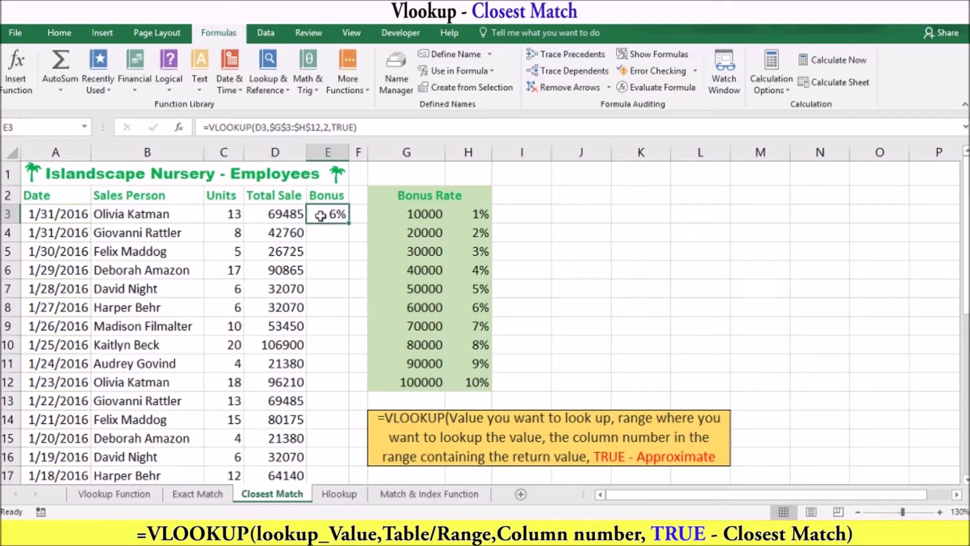
pyautogui.click(354, 126)
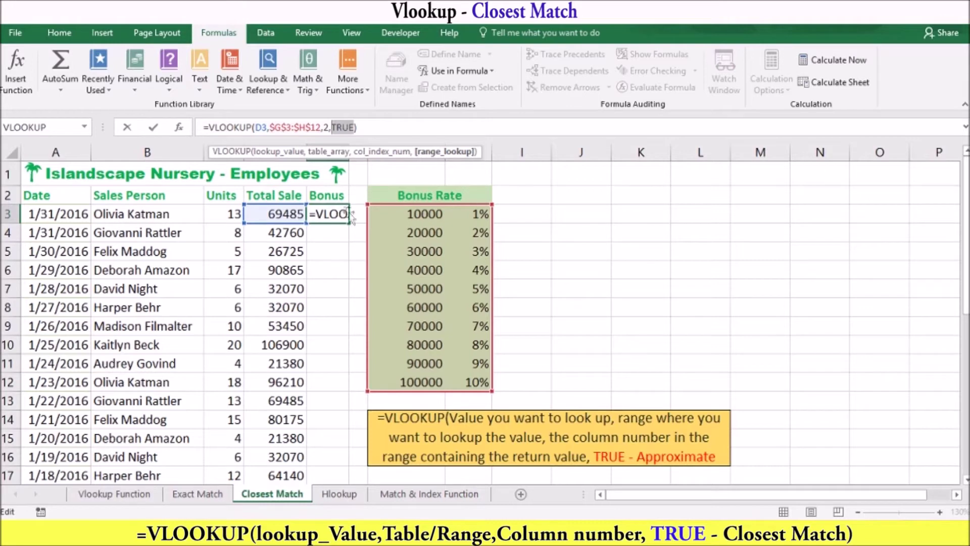
pyautogui.press('BackSpace')
pyautogui.press('BackSpace')
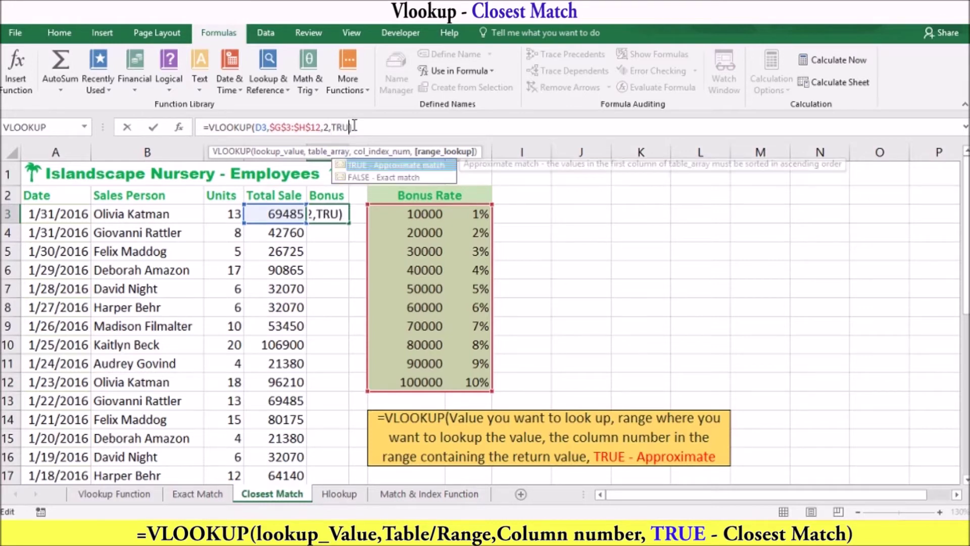
pyautogui.press('Return')
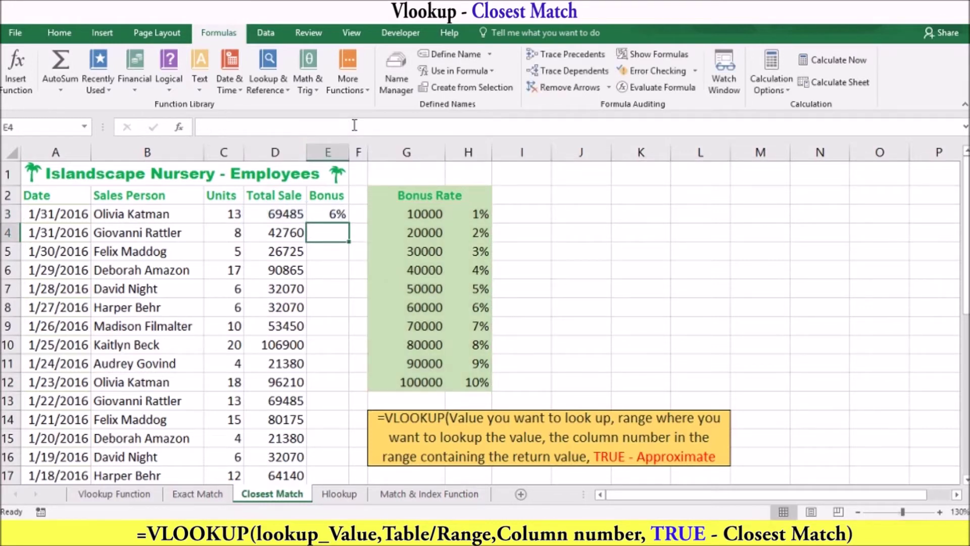
pyautogui.click(333, 214)
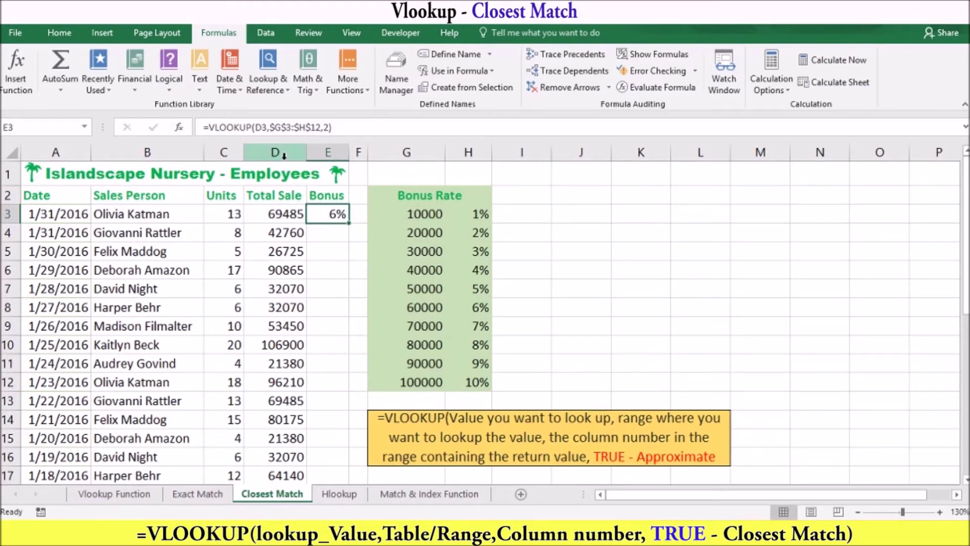
# Step: Highlight the Total Sale column and the first and last Bonus Rate rows G3:H3 and G12:H12
pyautogui.click(284, 155)
pyautogui.moveTo(408, 214); pyautogui.dragTo(479, 216)
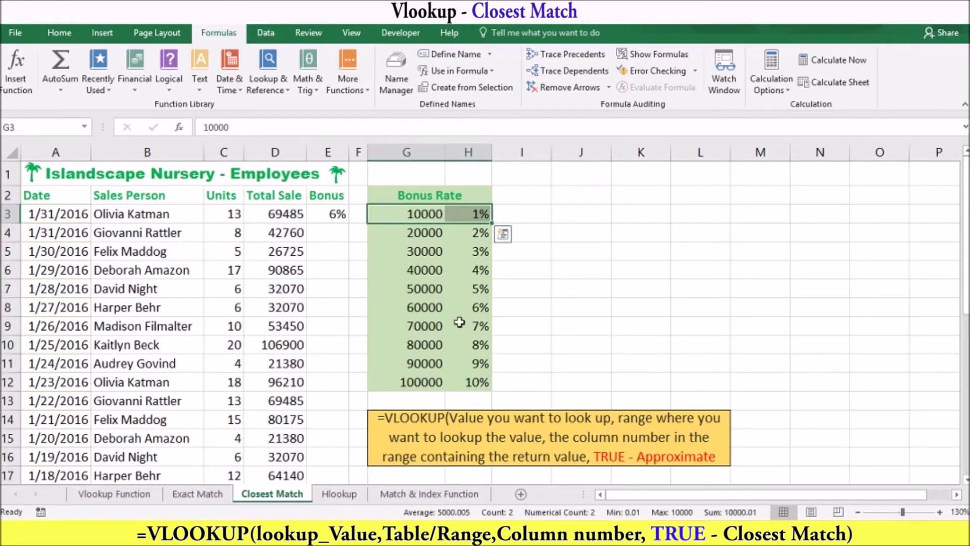
pyautogui.moveTo(392, 383); pyautogui.dragTo(471, 386)
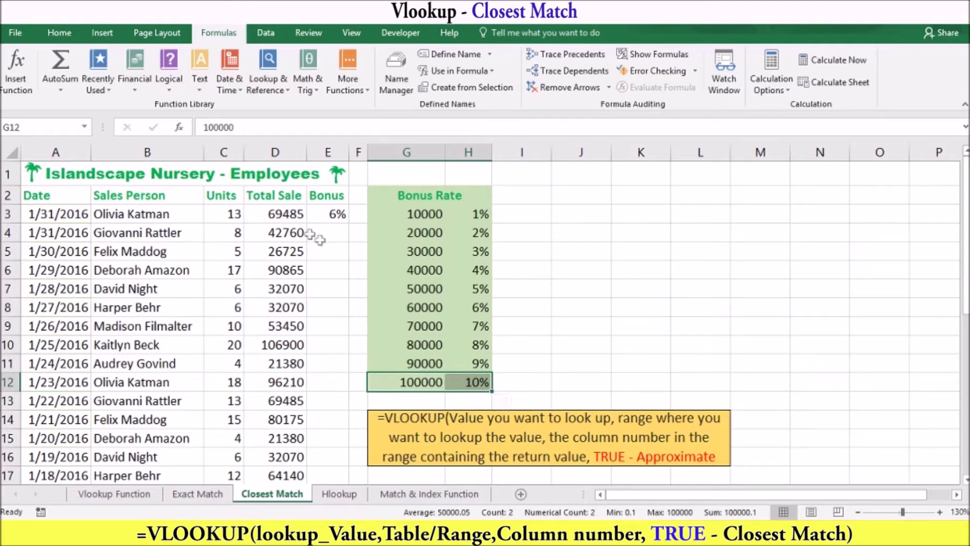
pyautogui.click(279, 199)
pyautogui.hotkey('ctrl', 'space')
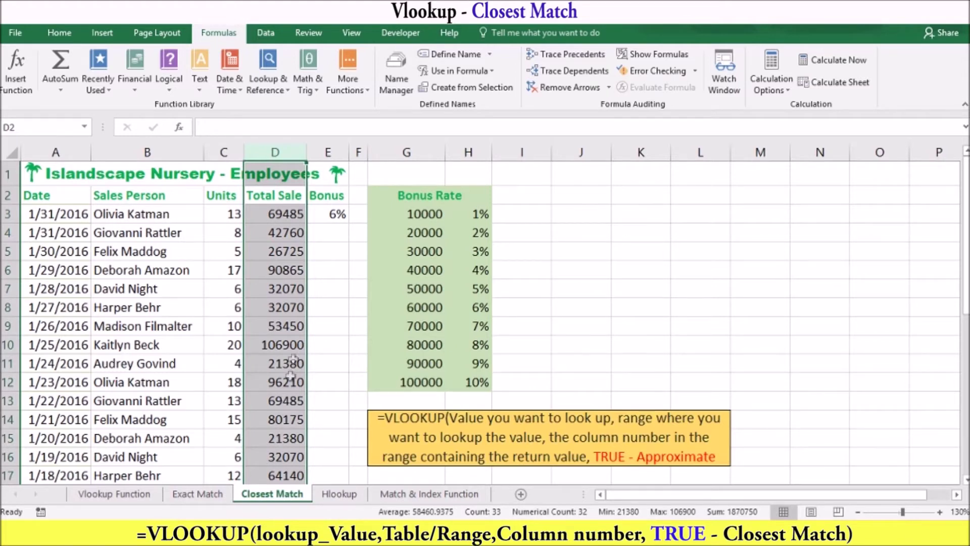
# Step: Enter =VLOOKUP(D3,G3:H12,2,TRUE) in E3 to look up the bonus rate
pyautogui.click(325, 214)
pyautogui.doubleClick(327, 215)
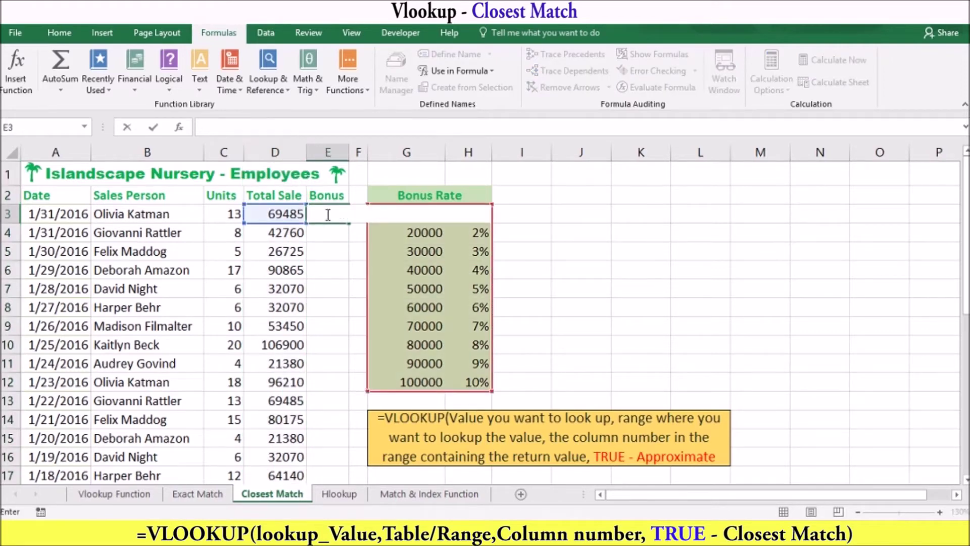
pyautogui.write('=')
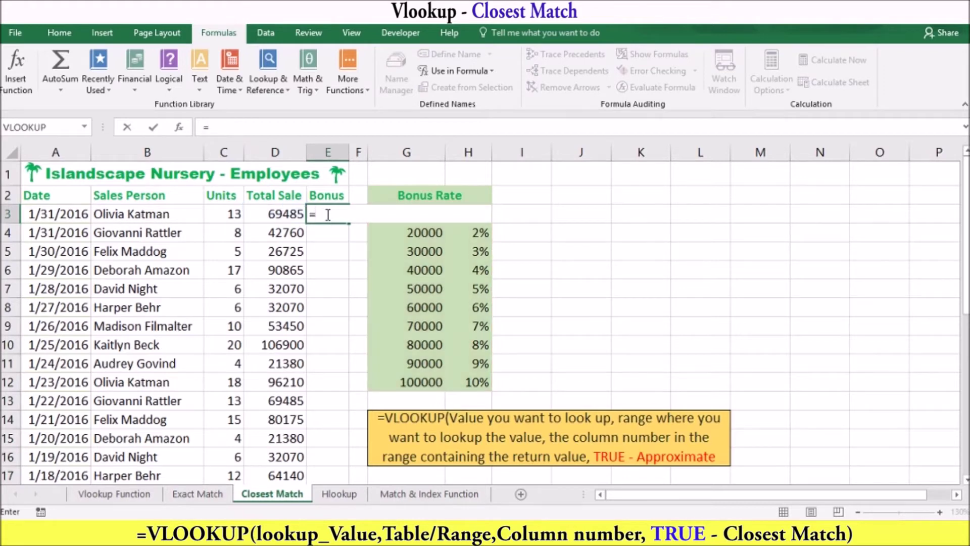
pyautogui.write('vlookup')
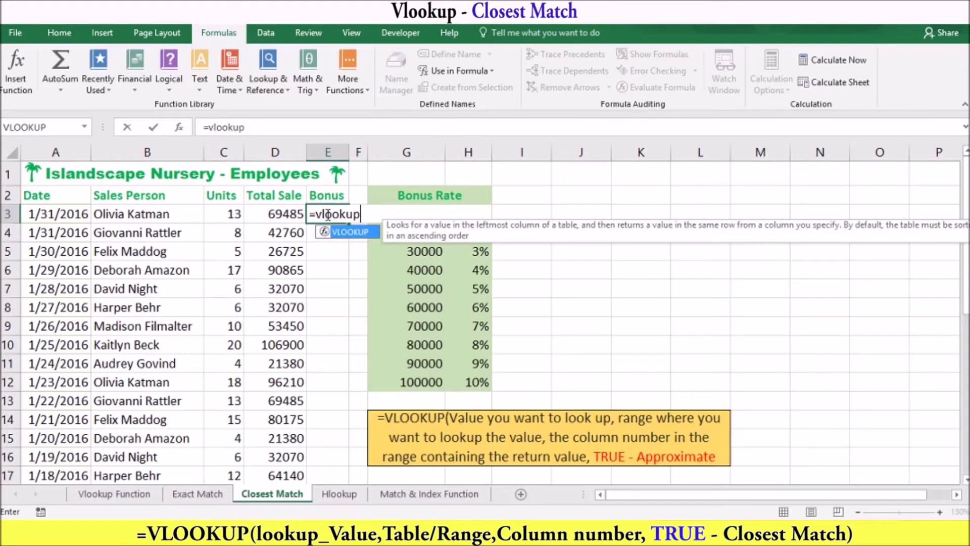
pyautogui.write('(')
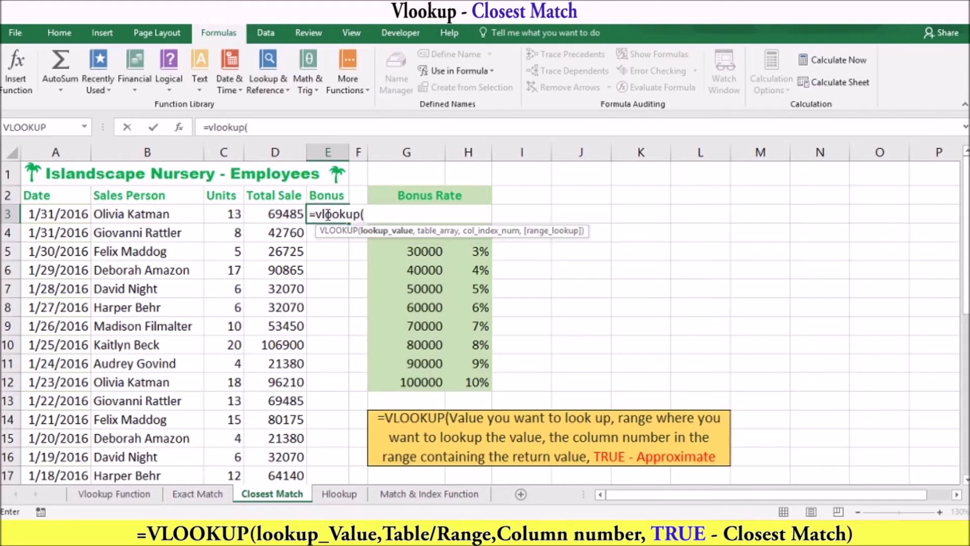
pyautogui.click(274, 214)
pyautogui.write(',')
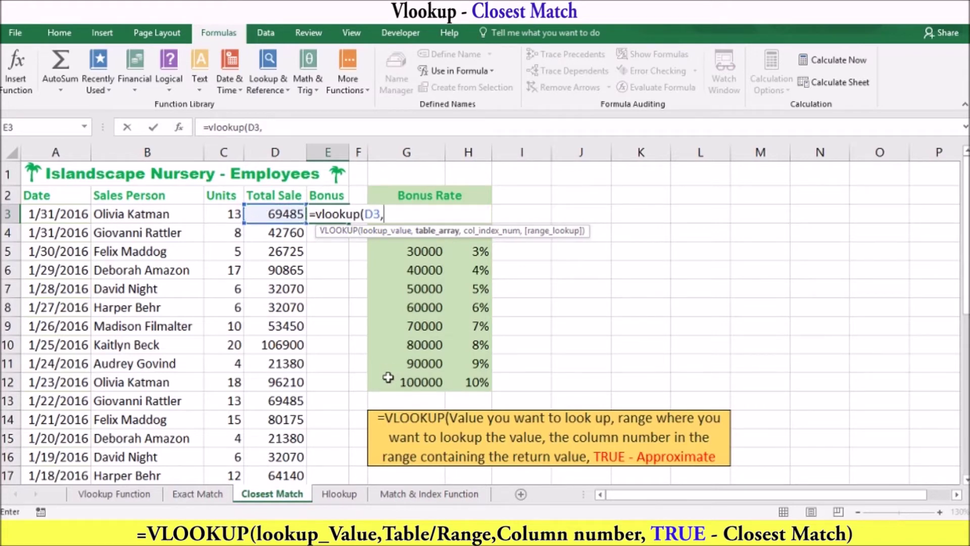
pyautogui.moveTo(382, 382); pyautogui.dragTo(474, 216)
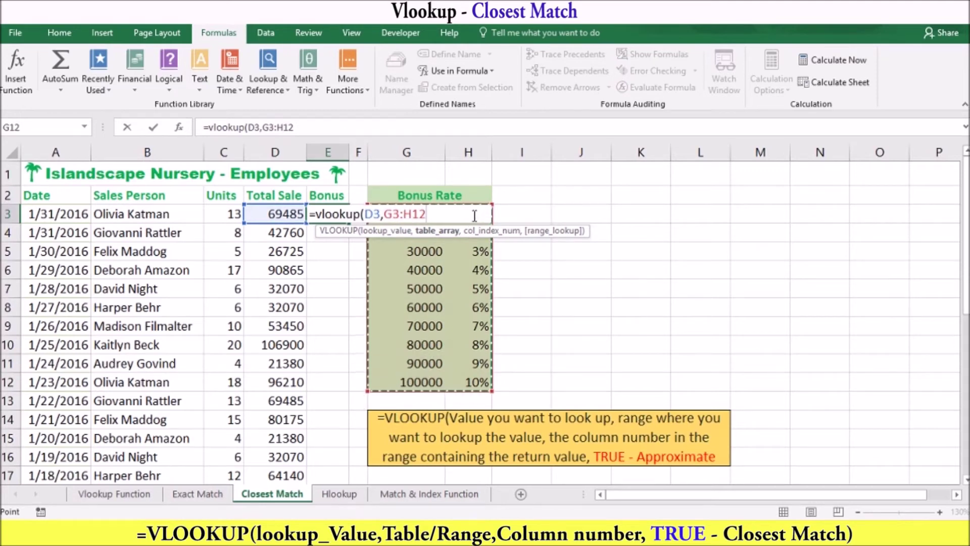
pyautogui.write(',2')
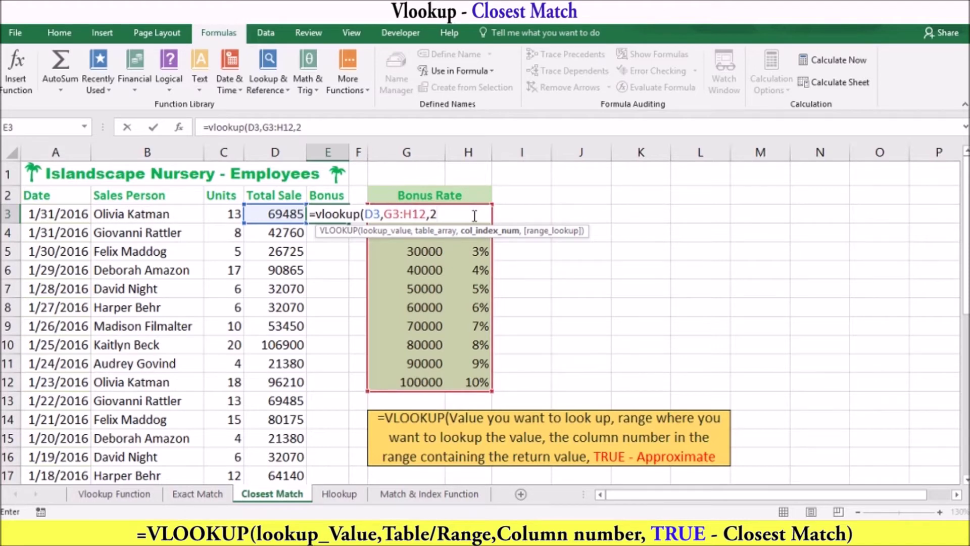
pyautogui.write(',')
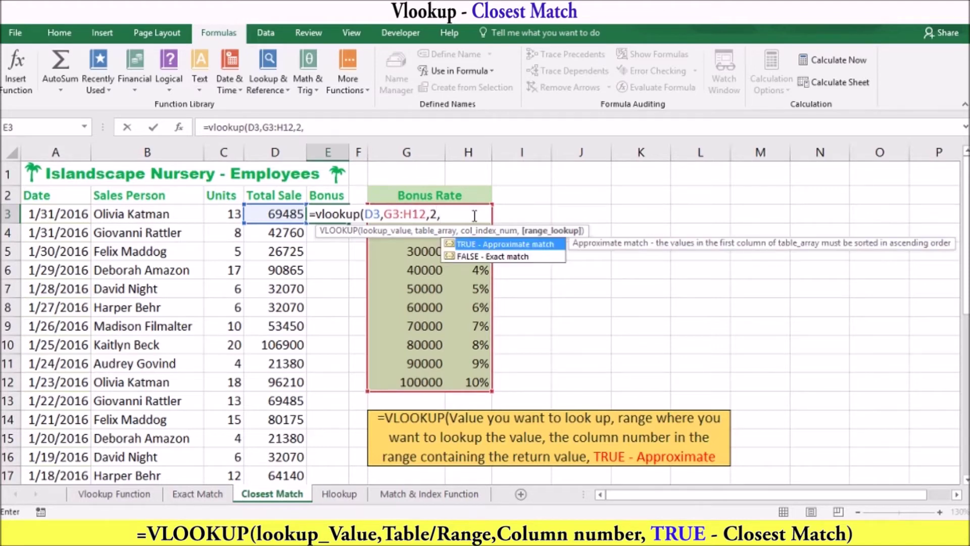
pyautogui.doubleClick(480, 244)
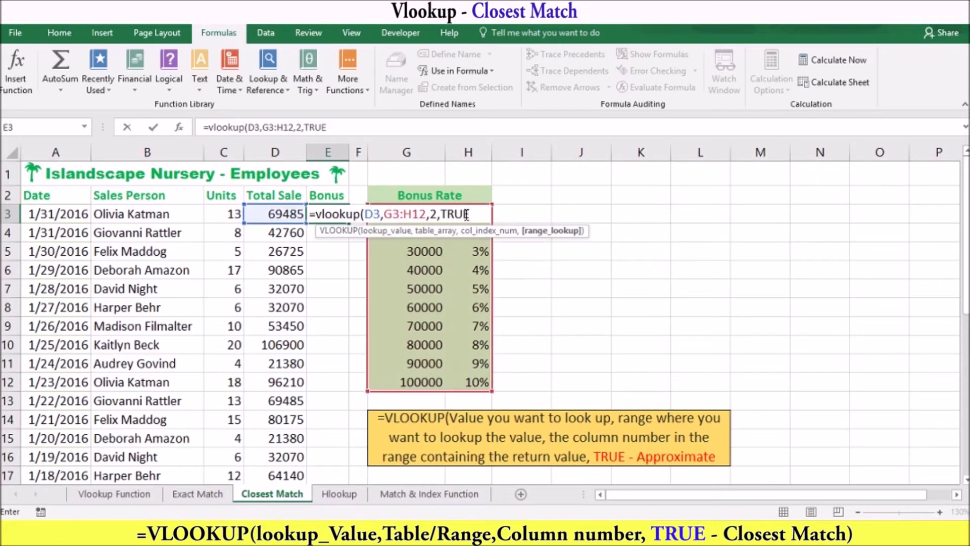
pyautogui.write(')')
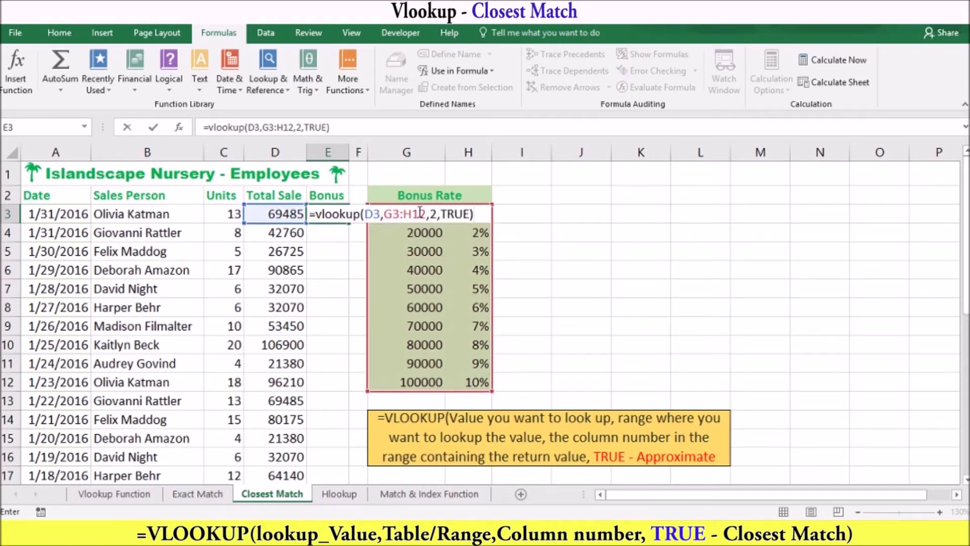
# Step: Lock the table range as $G$3:$H$12 with F4 and commit the formula
pyautogui.moveTo(426, 214); pyautogui.dragTo(393, 214)
pyautogui.press('F4')
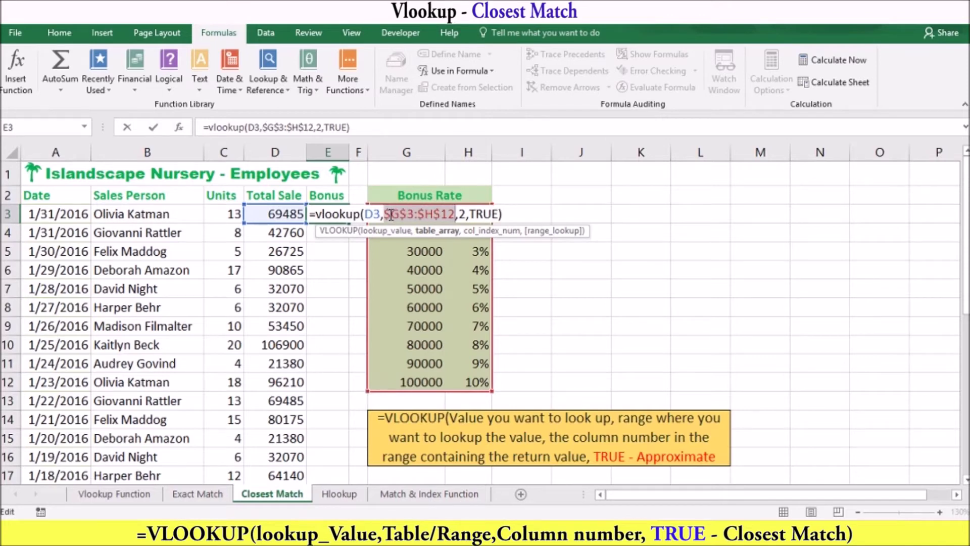
pyautogui.press('Return')
pyautogui.click(343, 217)
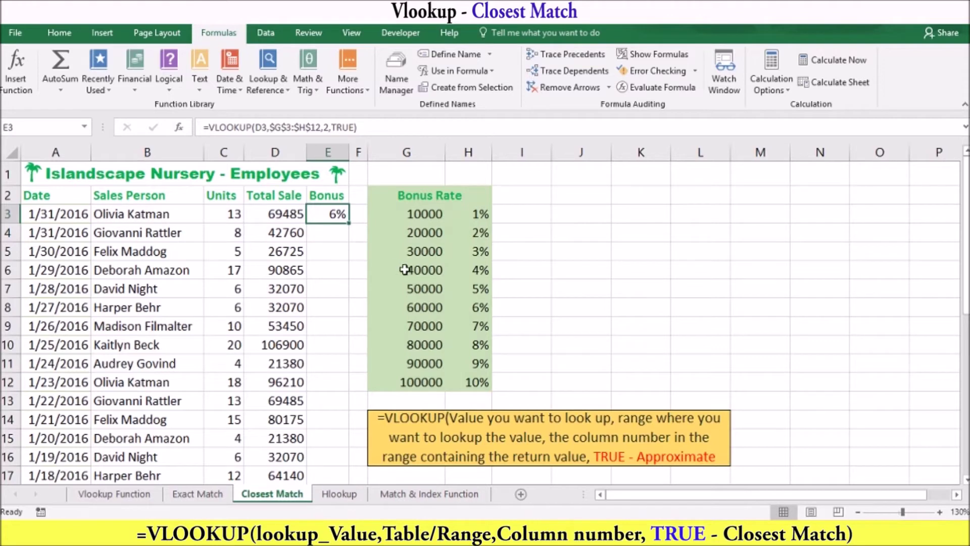
# Step: Compare D3's 69485 sale with the 60000 tier, then fill E3's bonus formula down column E
pyautogui.click(423, 307)
pyautogui.moveTo(424, 308); pyautogui.dragTo(481, 308)
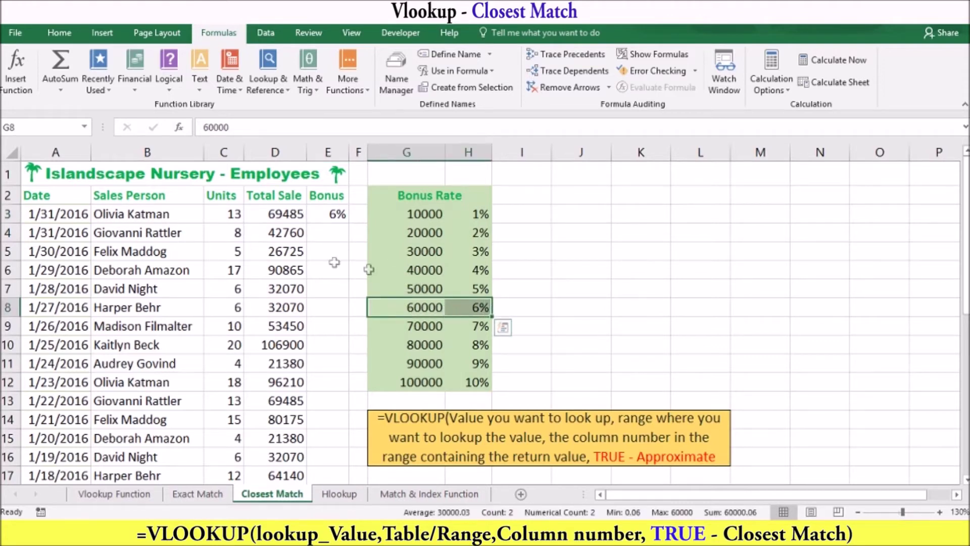
pyautogui.click(273, 215)
pyautogui.click(331, 217)
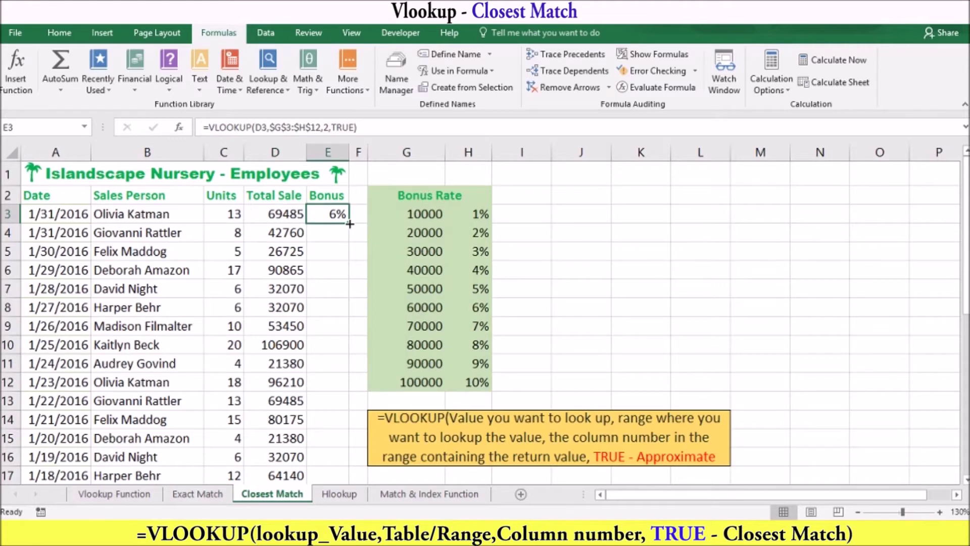
pyautogui.doubleClick(350, 223)
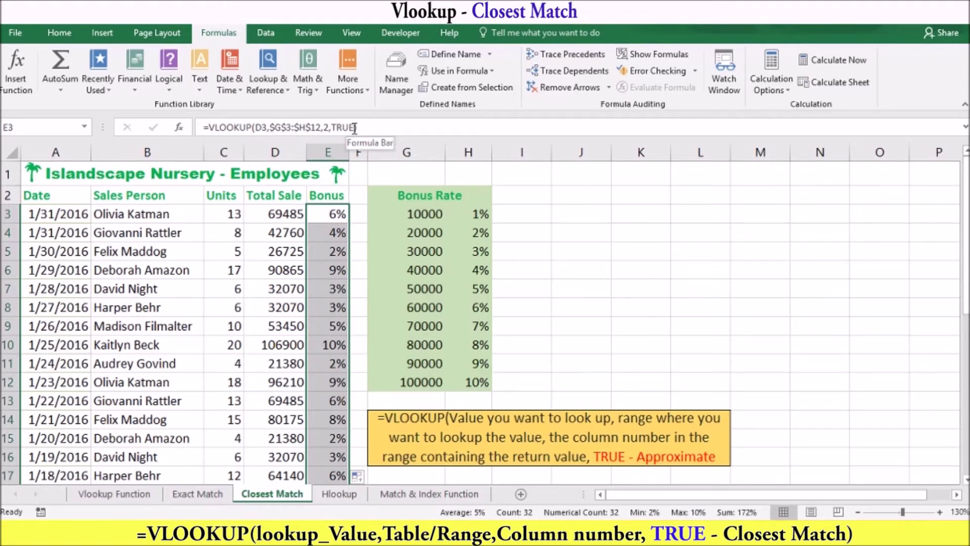
pyautogui.moveTo(424, 213); pyautogui.dragTo(411, 385)
pyautogui.click(333, 213)
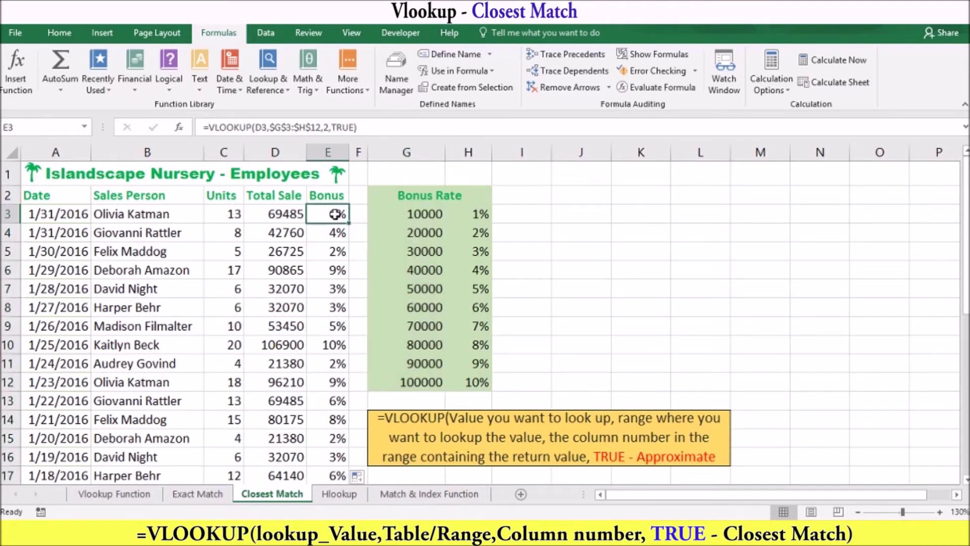
pyautogui.moveTo(332, 127); pyautogui.dragTo(358, 134)
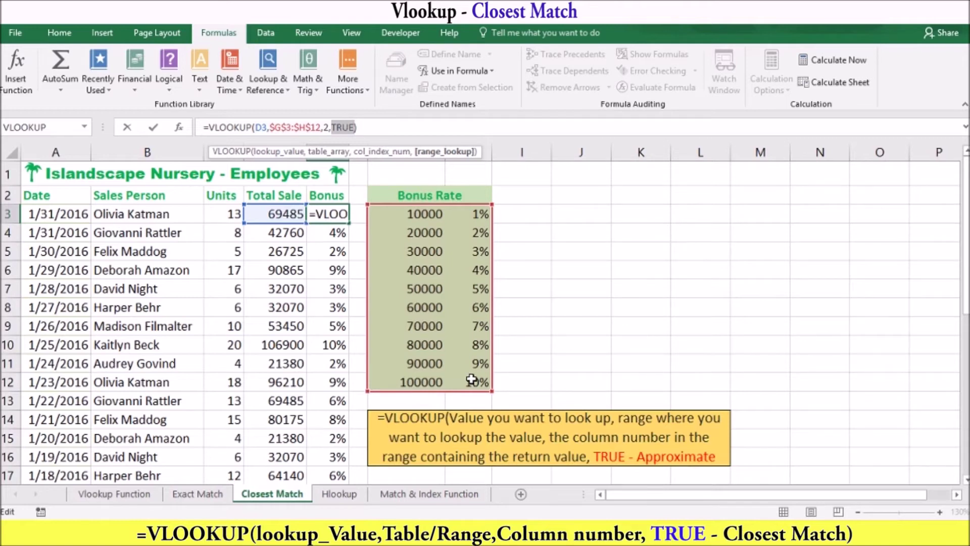
pyautogui.press('Return')
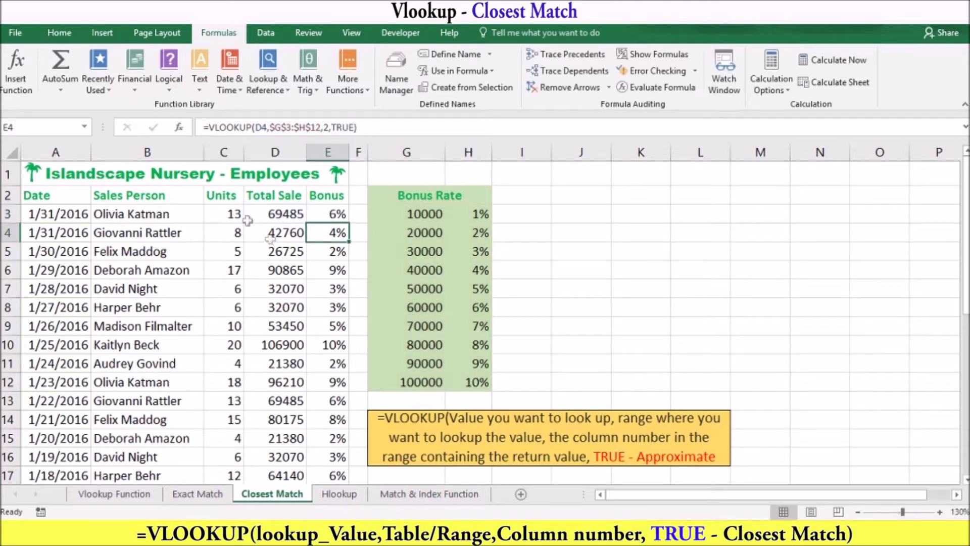
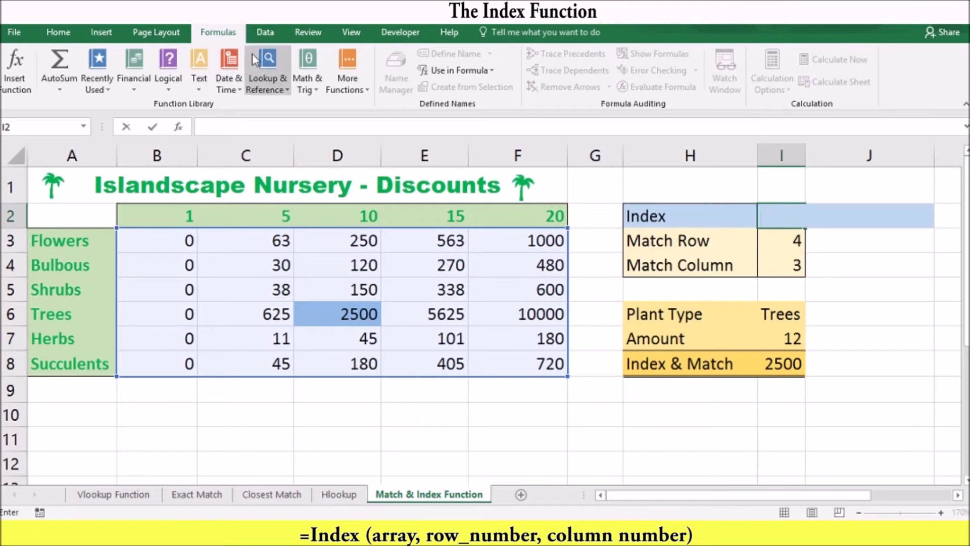
# Step: Start an array-form INDEX function in I2 with the array B3:F8
pyautogui.click(286, 91)
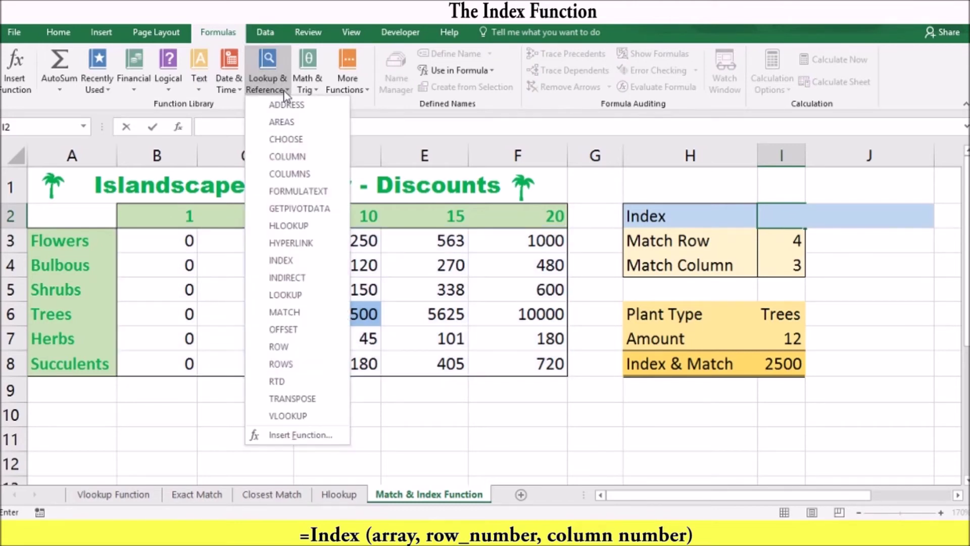
pyautogui.click(283, 261)
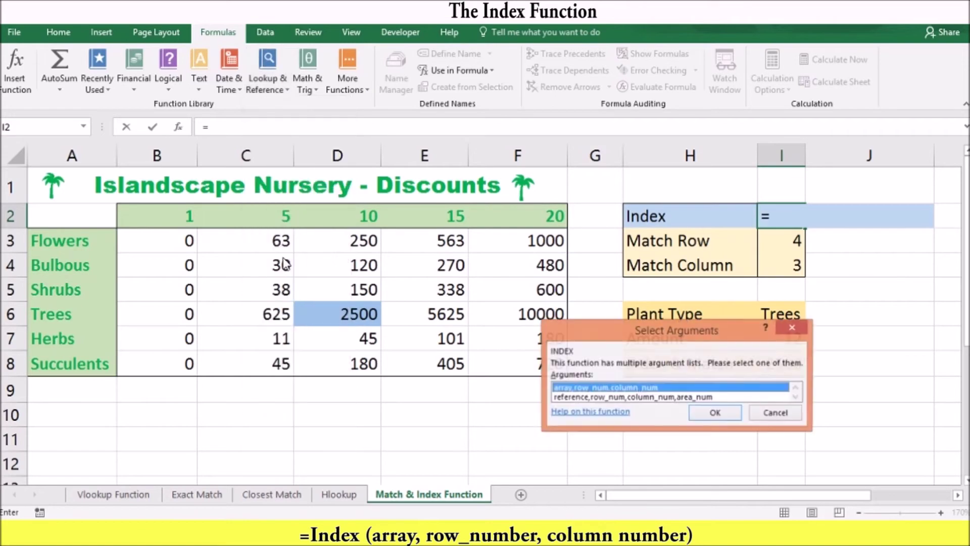
pyautogui.click(714, 413)
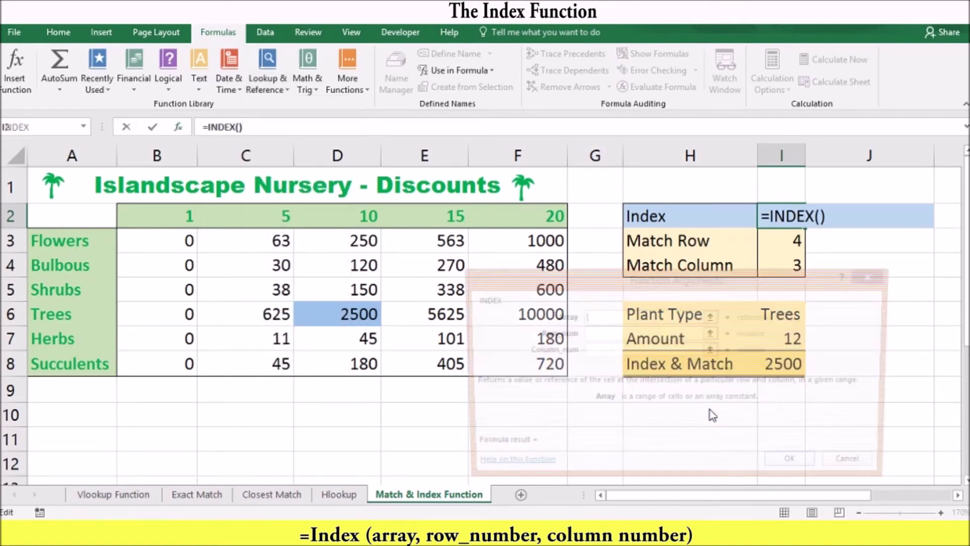
pyautogui.moveTo(687, 286); pyautogui.dragTo(695, 256)
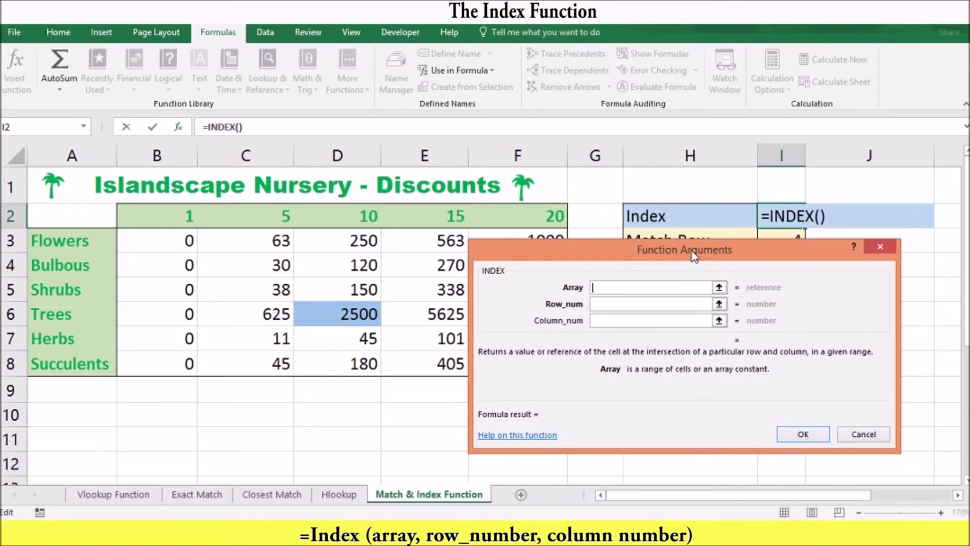
pyautogui.click(160, 241)
pyautogui.moveTo(161, 241); pyautogui.dragTo(477, 352)
# Step: Set INDEX Row_num to 4 and Column_num to 3, returning 2500
pyautogui.moveTo(657, 256); pyautogui.dragTo(328, 262)
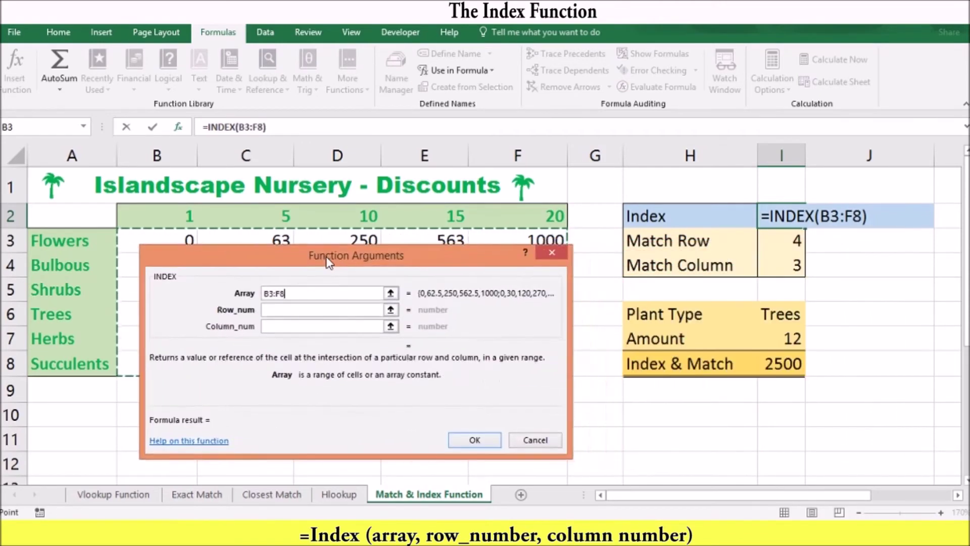
pyautogui.click(282, 312)
pyautogui.moveTo(322, 257); pyautogui.dragTo(397, 326)
pyautogui.write('4')
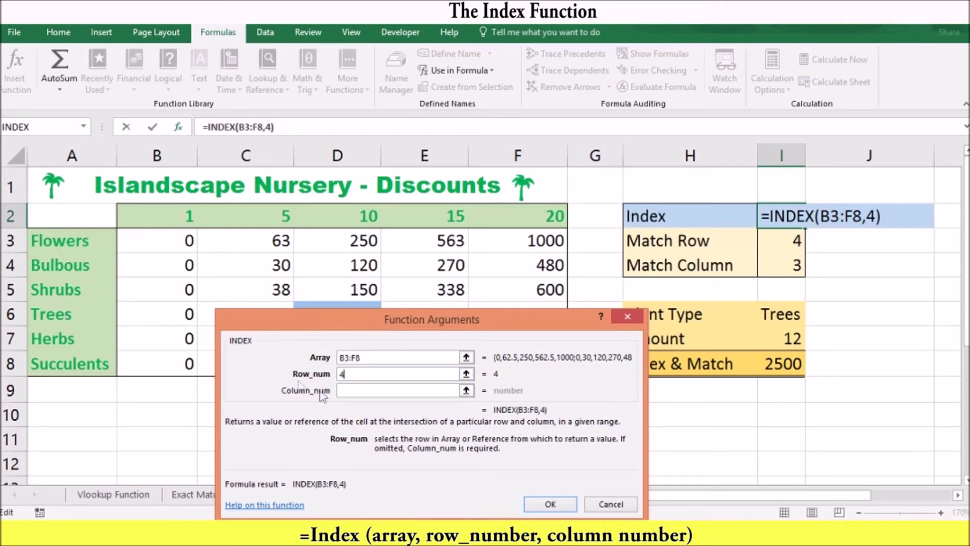
pyautogui.click(351, 391)
pyautogui.write('3')
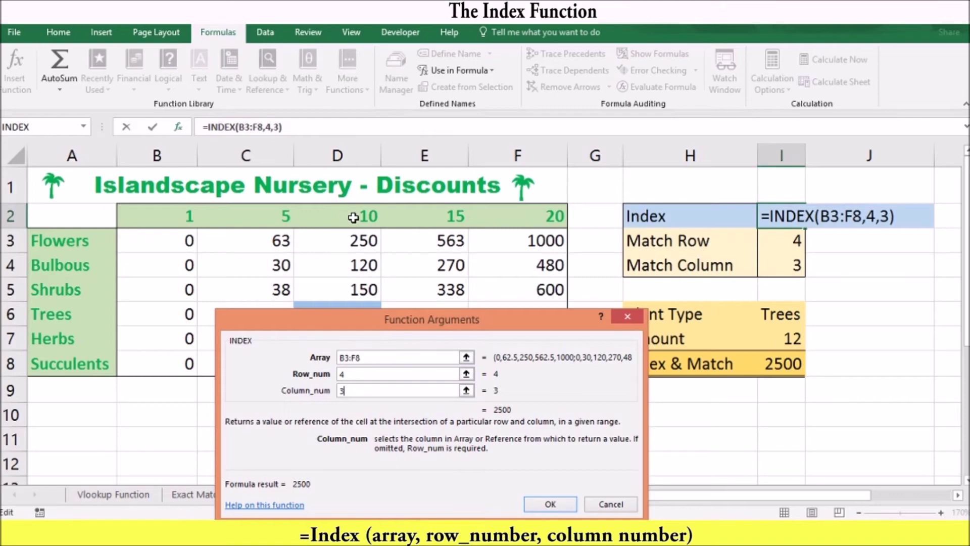
pyautogui.moveTo(381, 323); pyautogui.dragTo(627, 194)
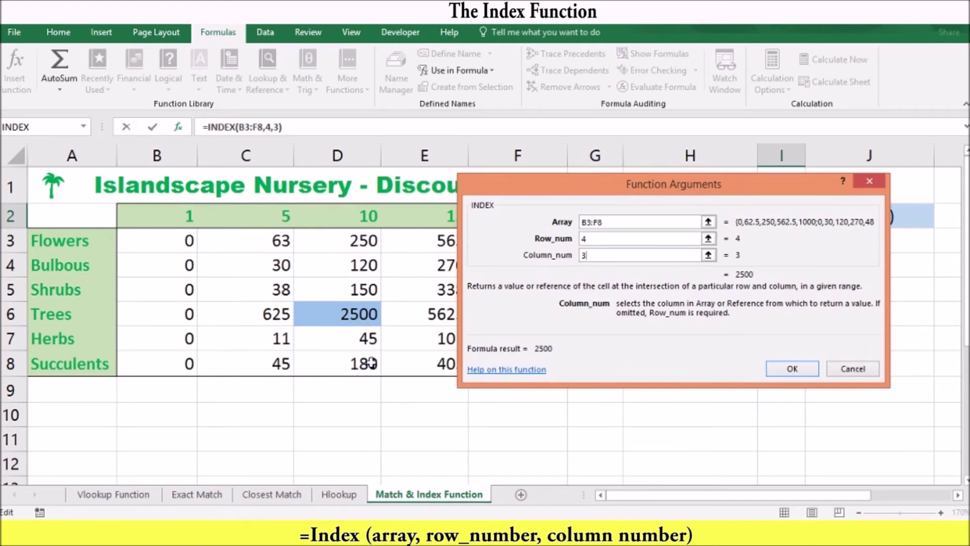
pyautogui.click(771, 369)
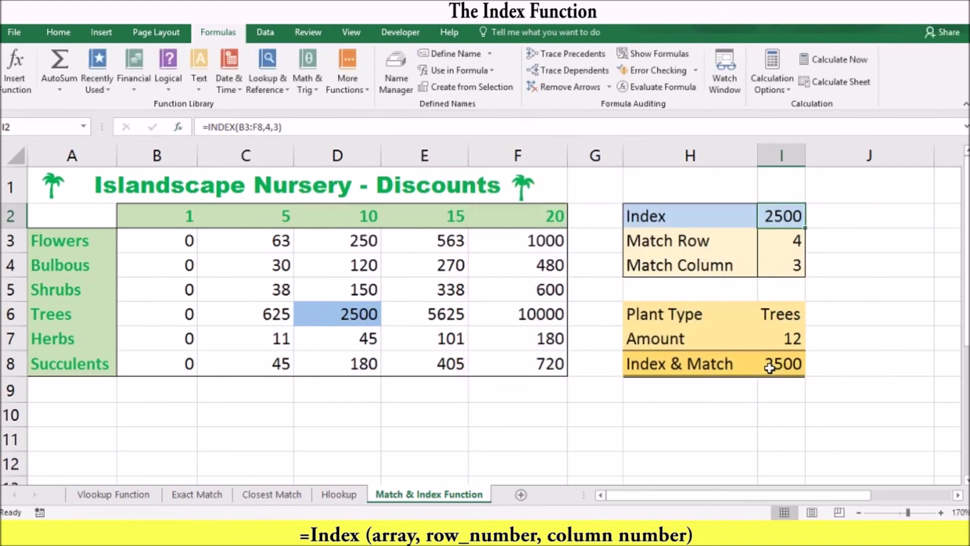
# Step: Inspect the MATCH formula in I3 and the INDEX formula in I2 without changing them
pyautogui.click(777, 239)
pyautogui.click(301, 127)
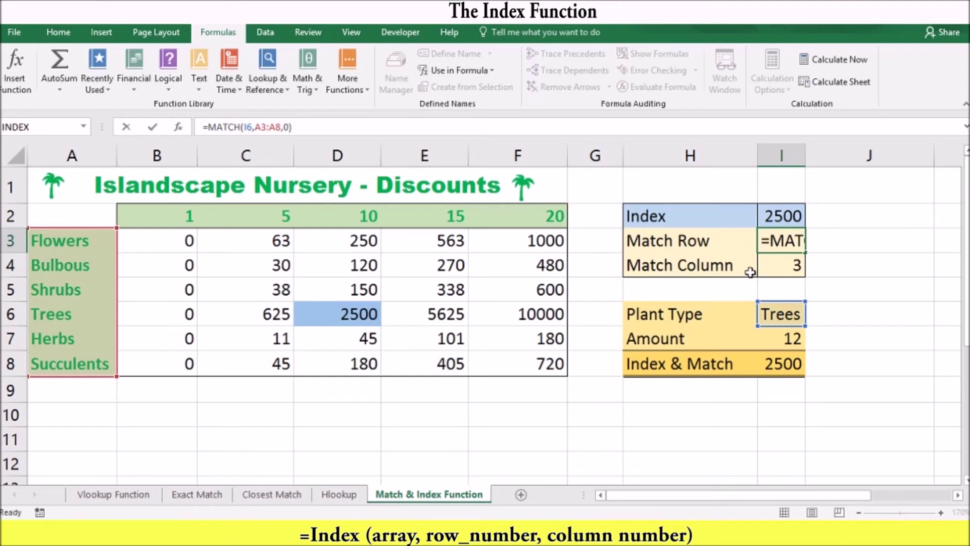
pyautogui.press('Return')
pyautogui.click(794, 213)
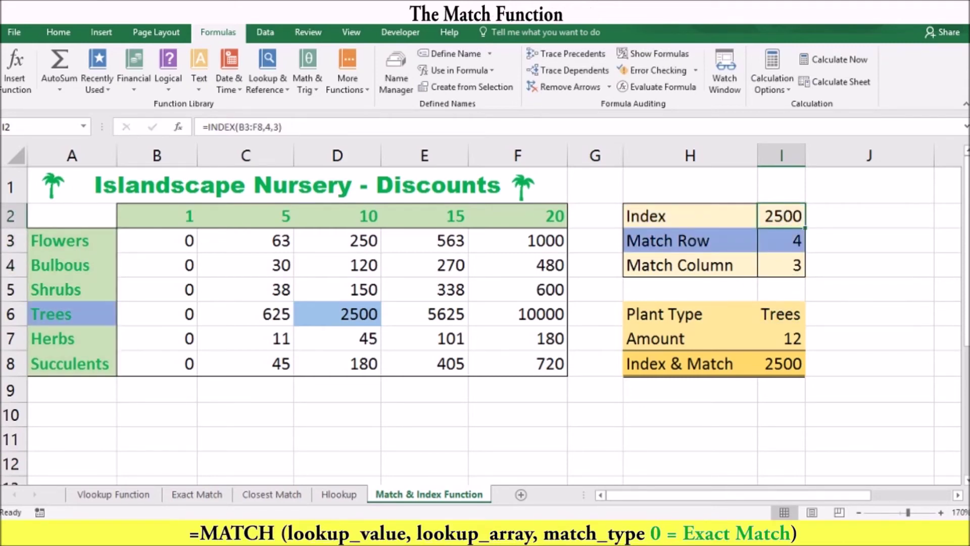
pyautogui.doubleClick(796, 241)
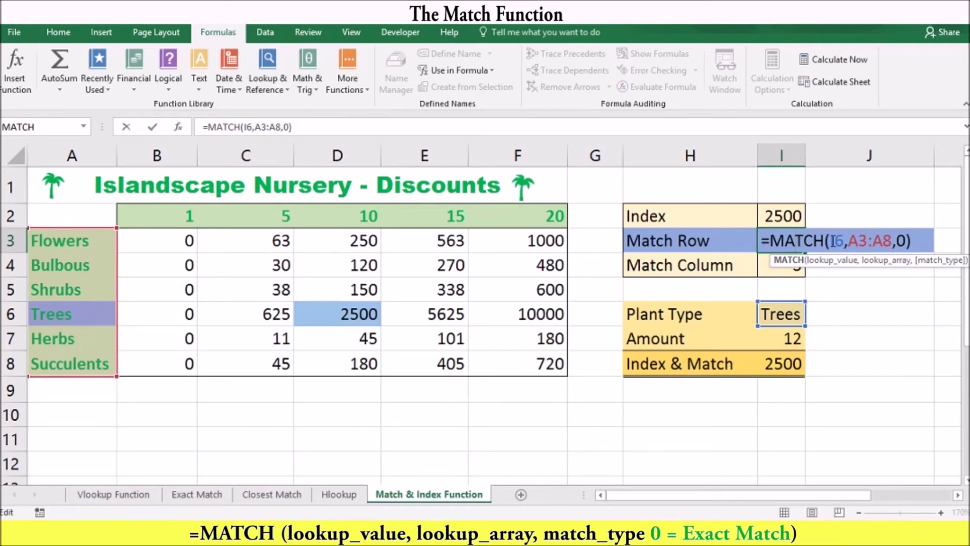
pyautogui.press('Return')
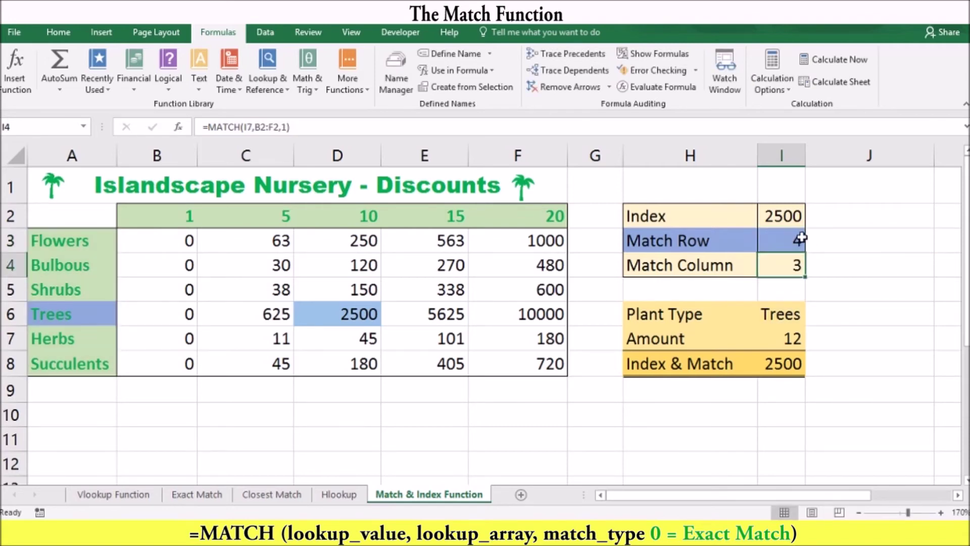
# Step: Delete the formula =MATCH(I6,A3:A8,0) from I3
pyautogui.click(794, 241)
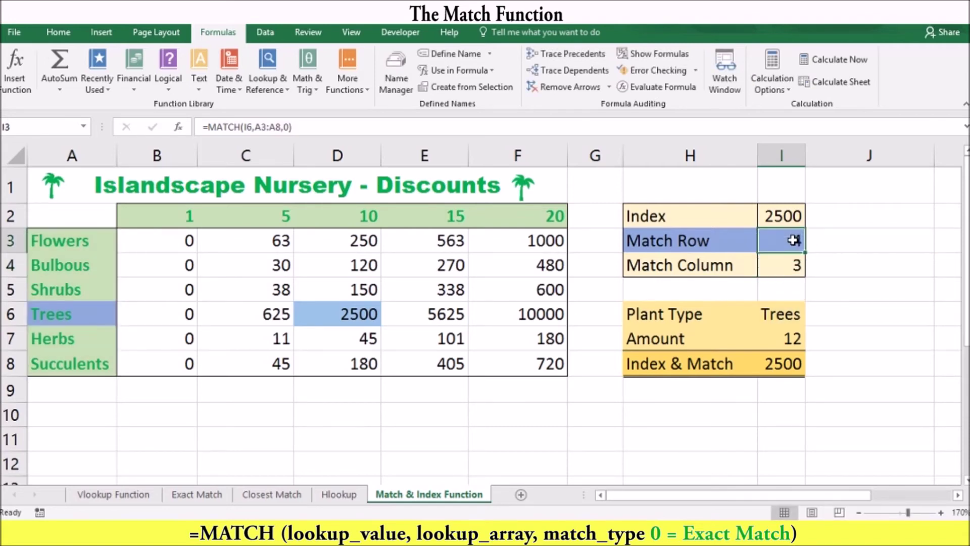
pyautogui.doubleClick(794, 241)
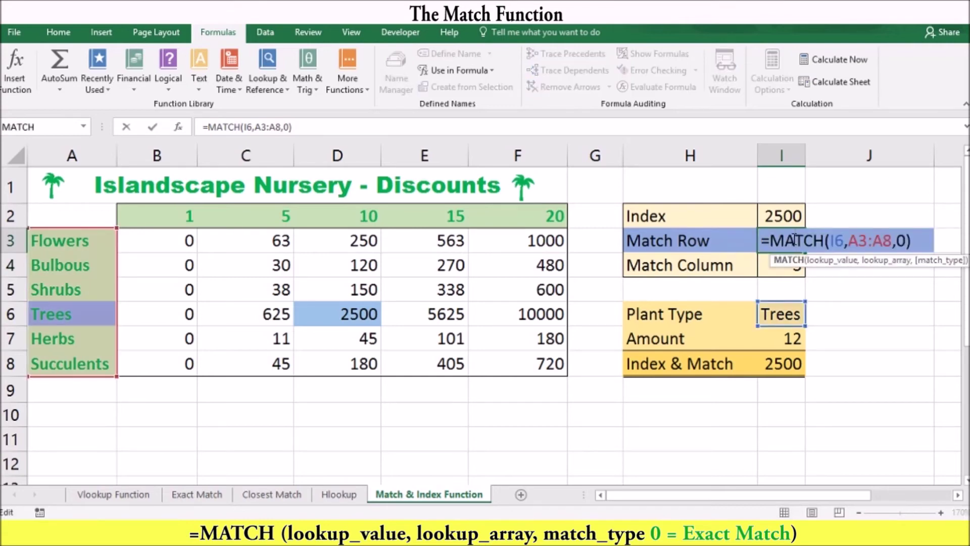
pyautogui.moveTo(931, 240); pyautogui.dragTo(747, 248)
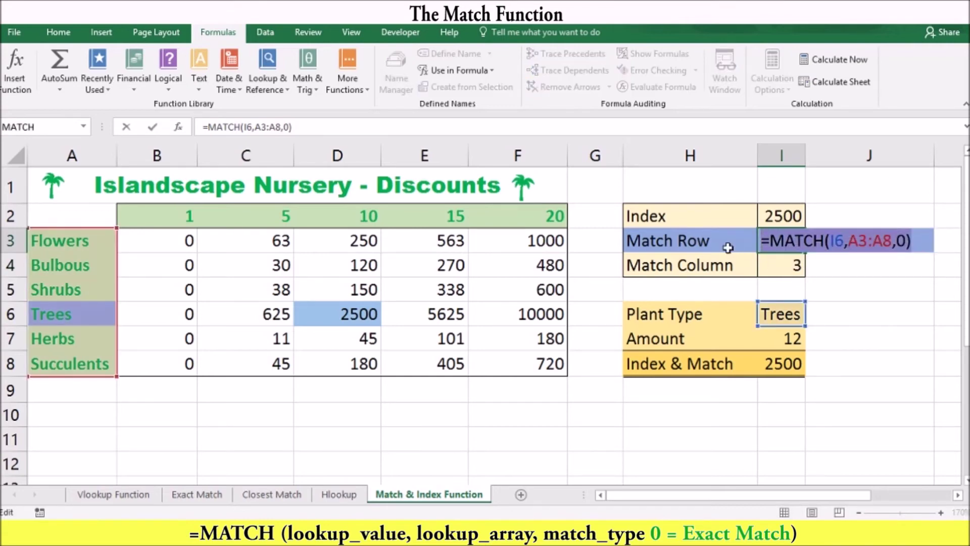
pyautogui.press('Delete')
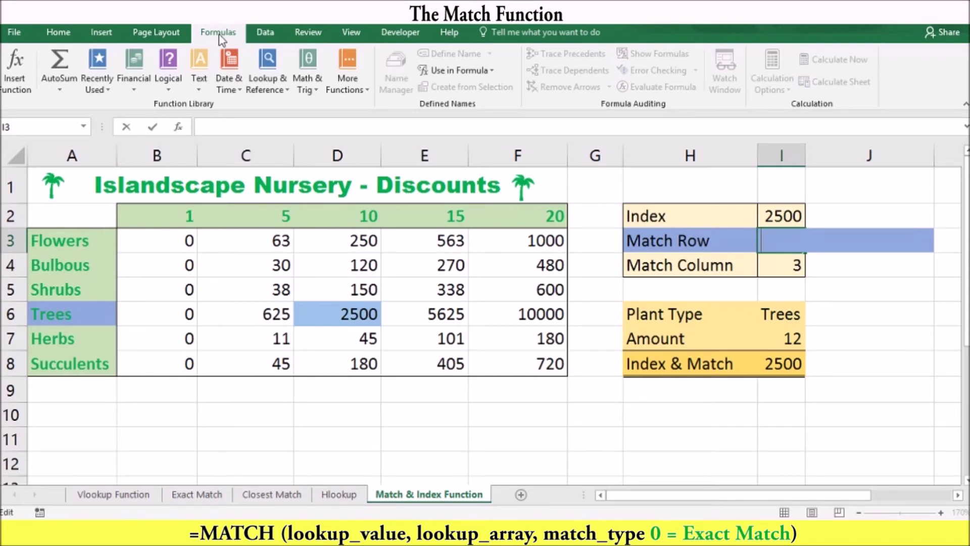
# Step: Insert MATCH in I3 with lookup value I6, lookup array A3:A8 and match type 0
pyautogui.click(286, 91)
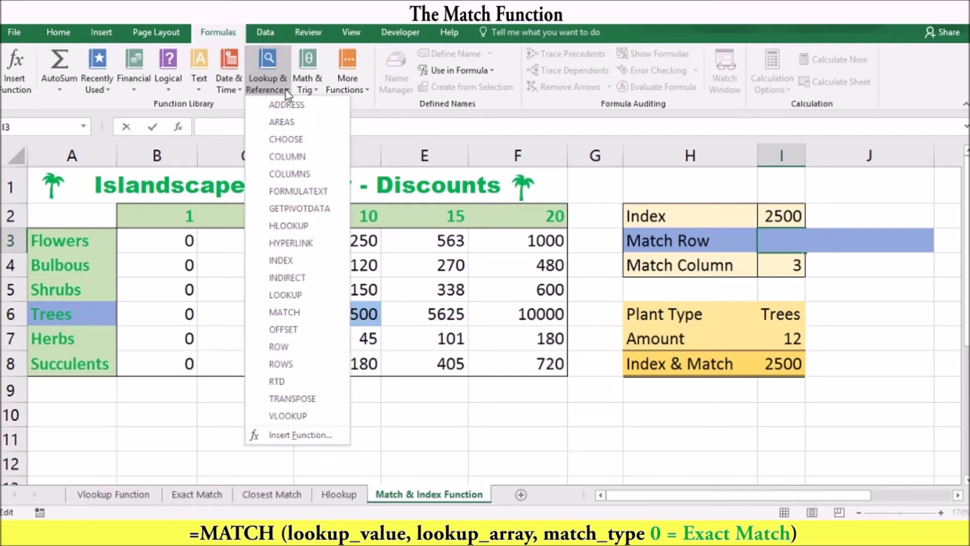
pyautogui.click(292, 311)
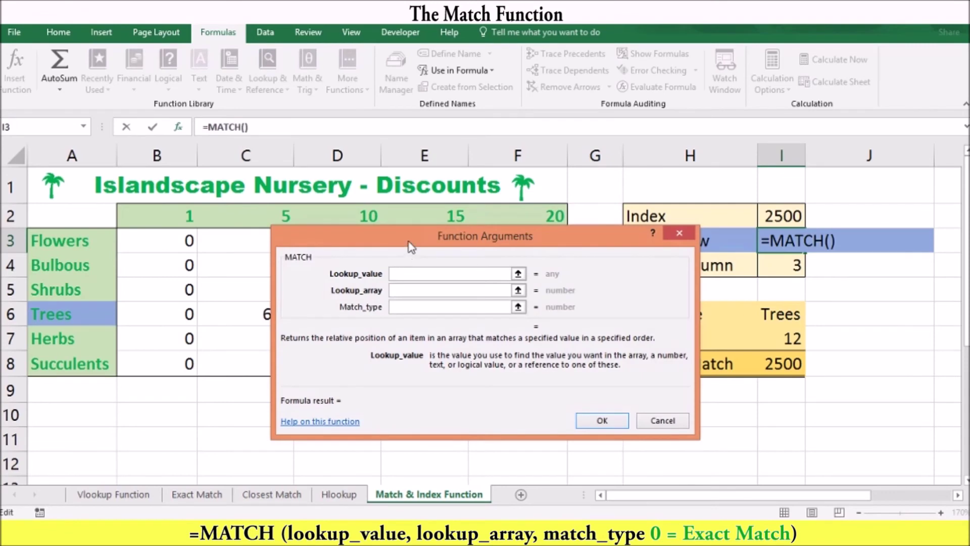
pyautogui.moveTo(411, 246); pyautogui.dragTo(363, 245)
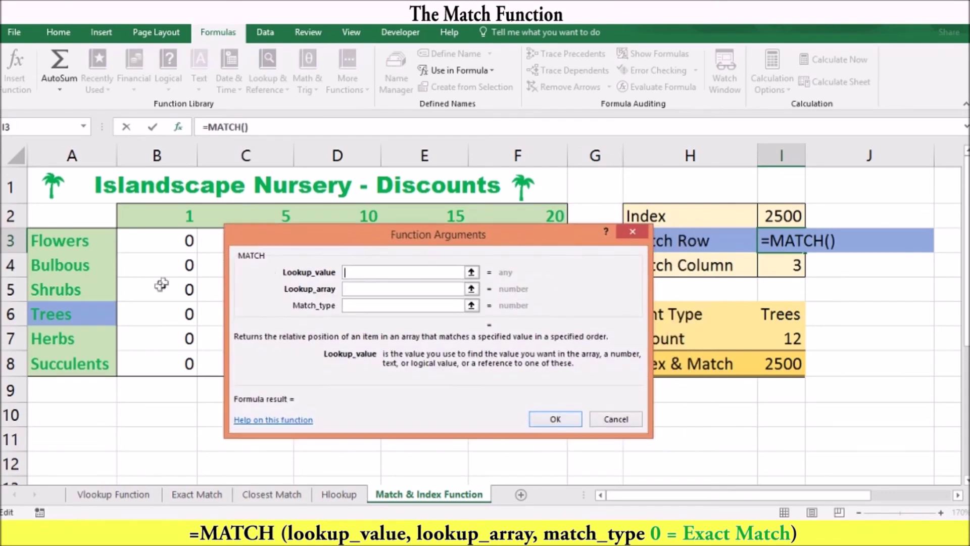
pyautogui.click(780, 314)
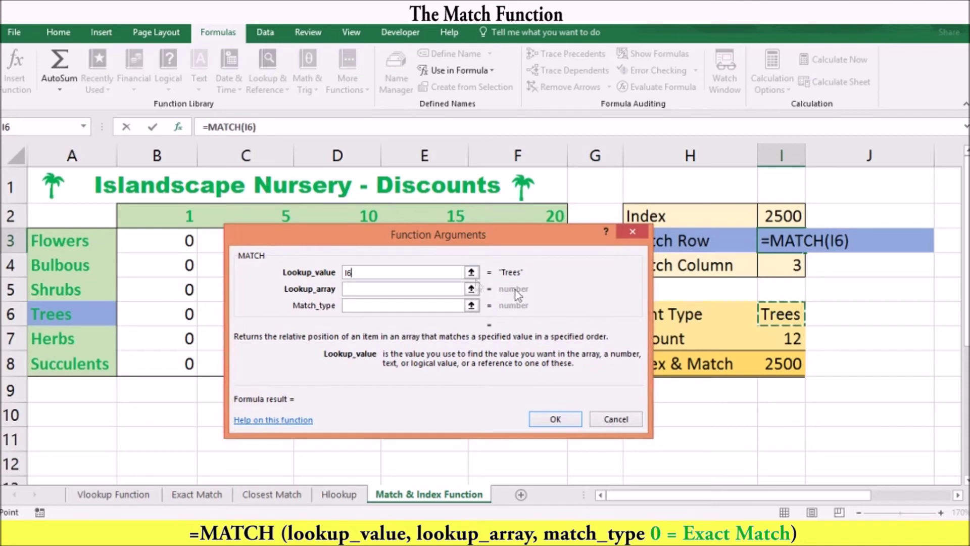
pyautogui.click(362, 290)
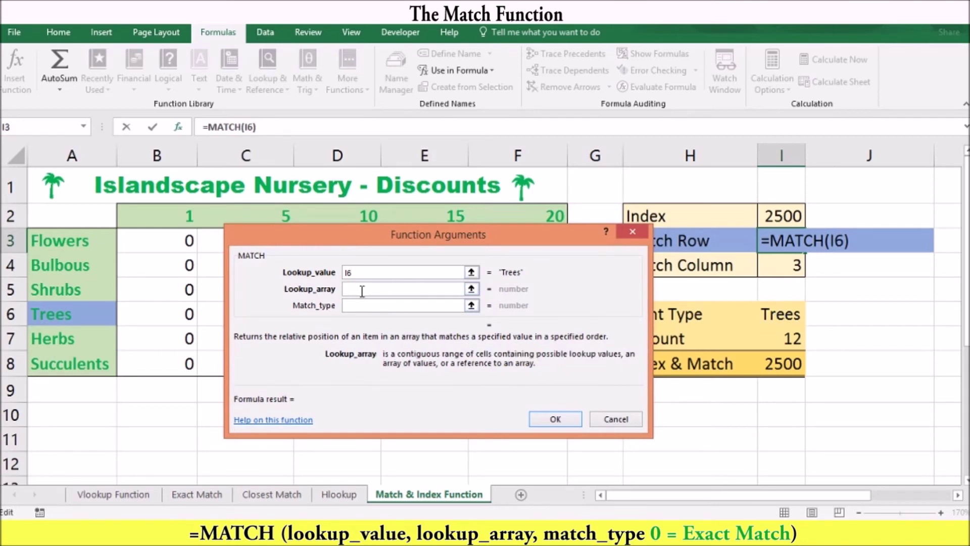
pyautogui.moveTo(99, 235); pyautogui.dragTo(97, 355)
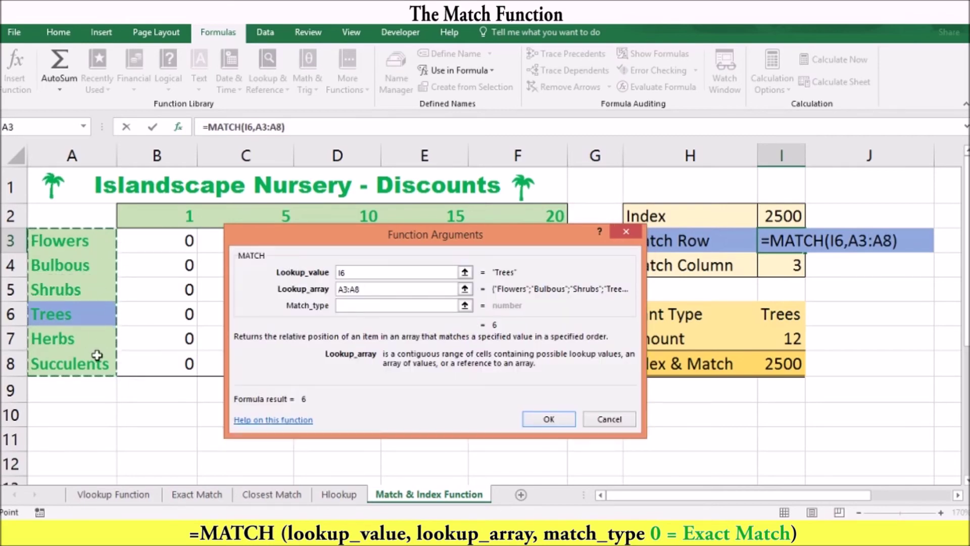
pyautogui.click(346, 305)
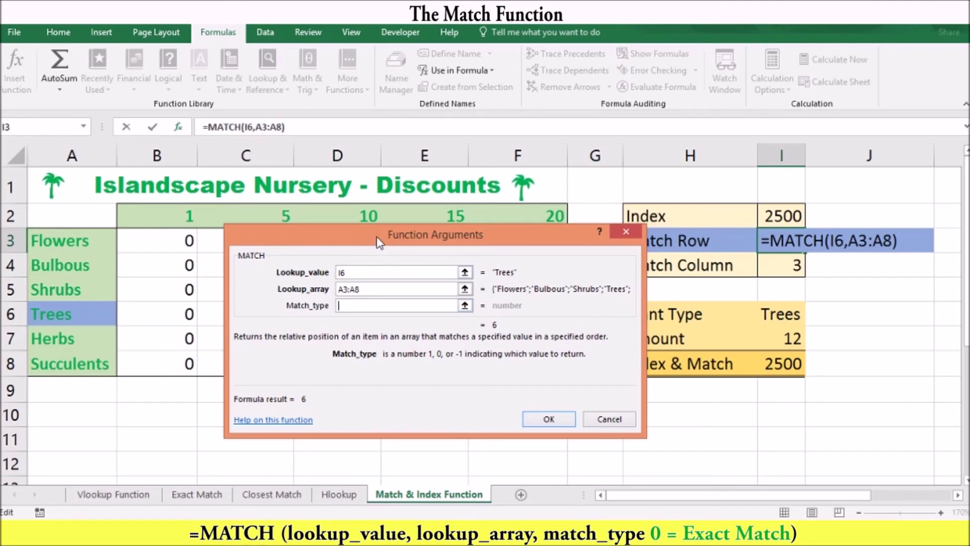
pyautogui.moveTo(379, 241); pyautogui.dragTo(375, 187)
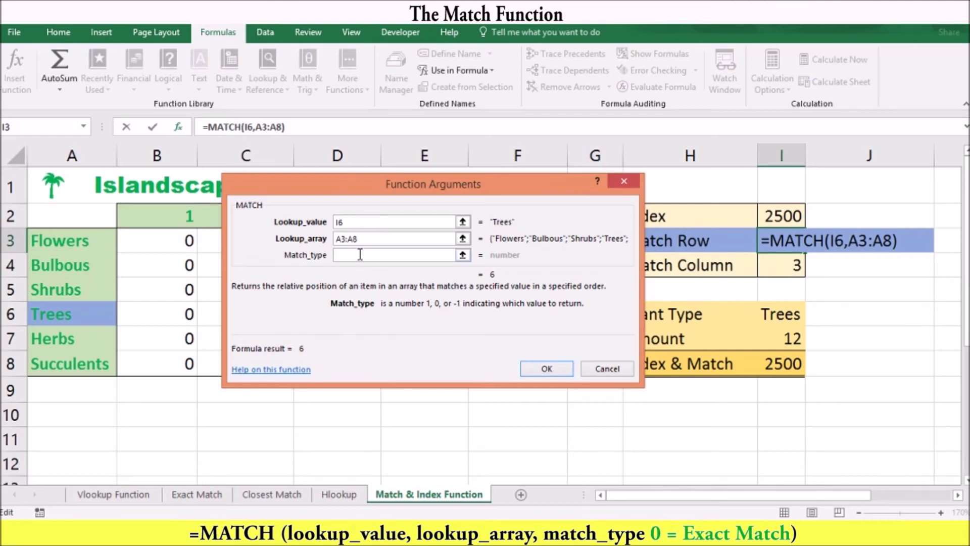
pyautogui.write('0')
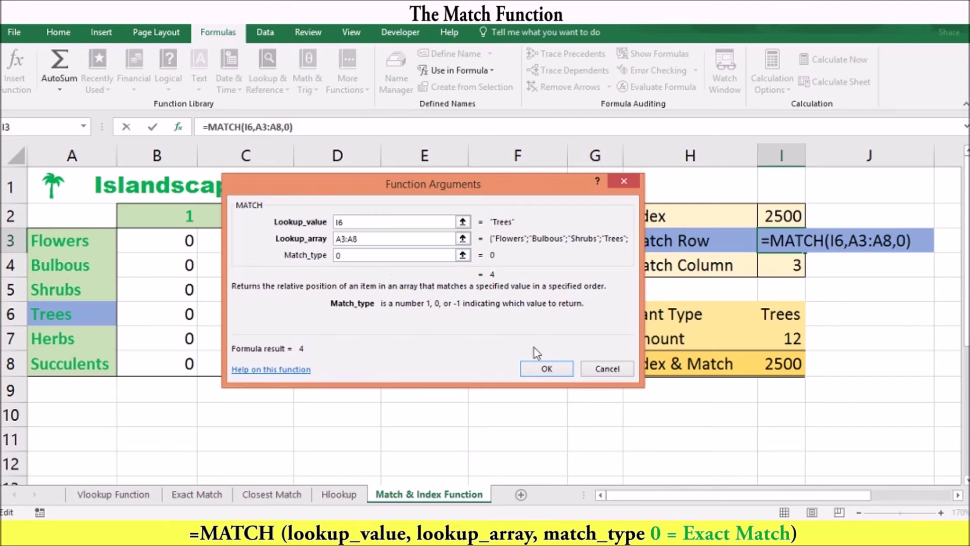
# Step: Confirm I3's MATCH formula and erase the old Match Column formula in I4
pyautogui.click(547, 369)
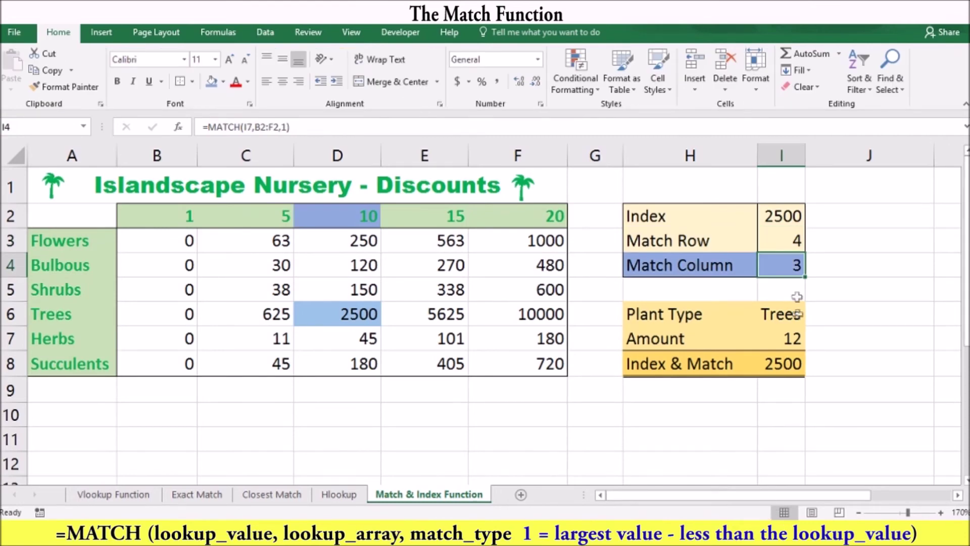
pyautogui.click(778, 343)
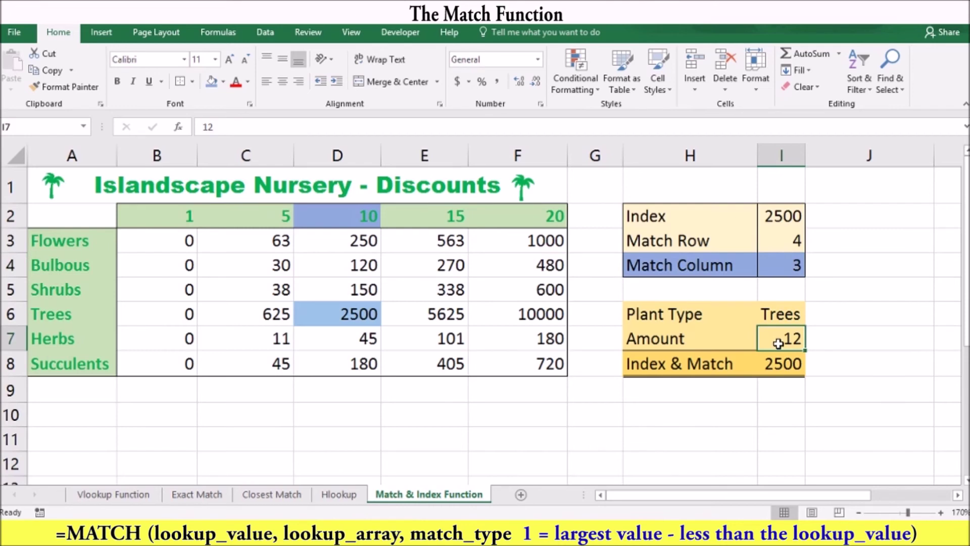
pyautogui.doubleClick(788, 265)
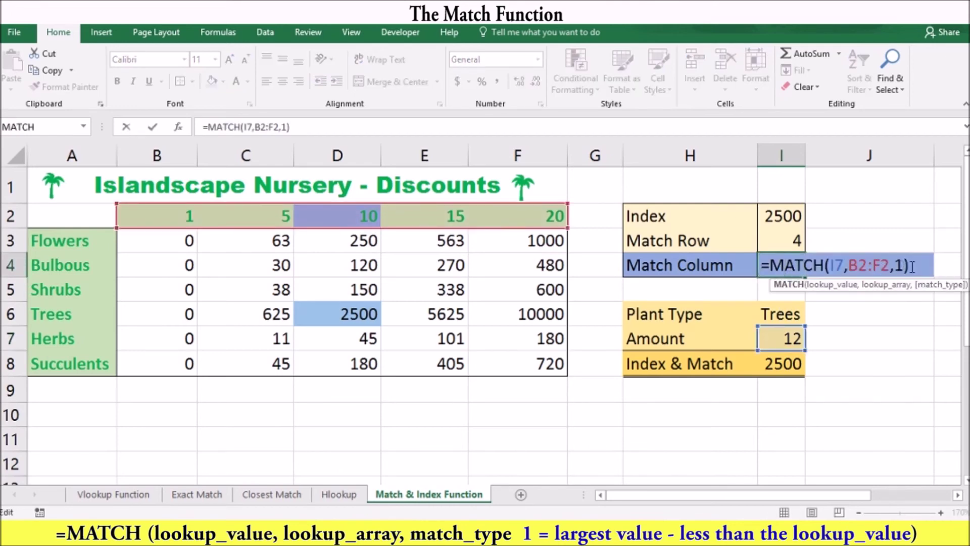
pyautogui.moveTo(912, 266); pyautogui.dragTo(781, 265)
pyautogui.press('BackSpace')
pyautogui.press('BackSpace')
# Step: Enter =Match(I7,B2:F2,1) in I4 using the less-than match type 1
pyautogui.write('Match')
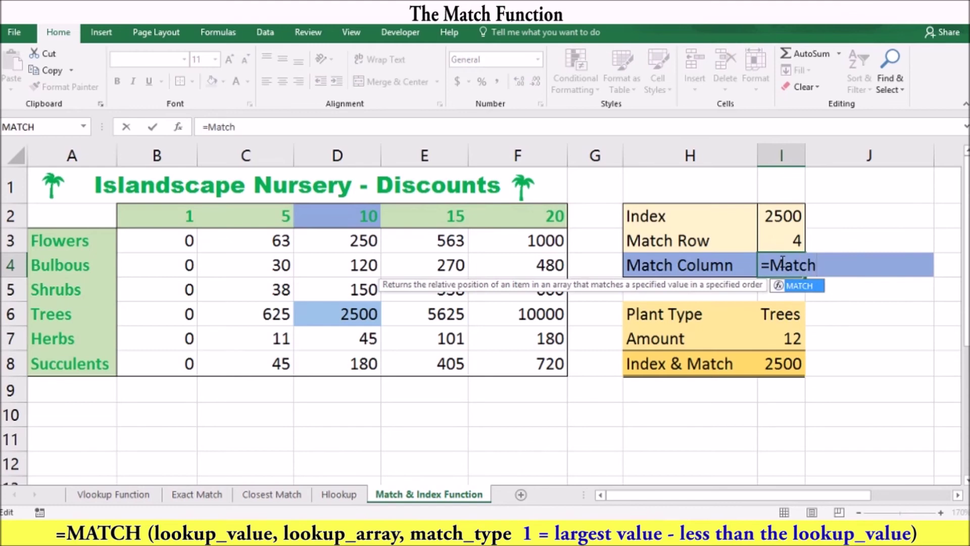
pyautogui.write('(')
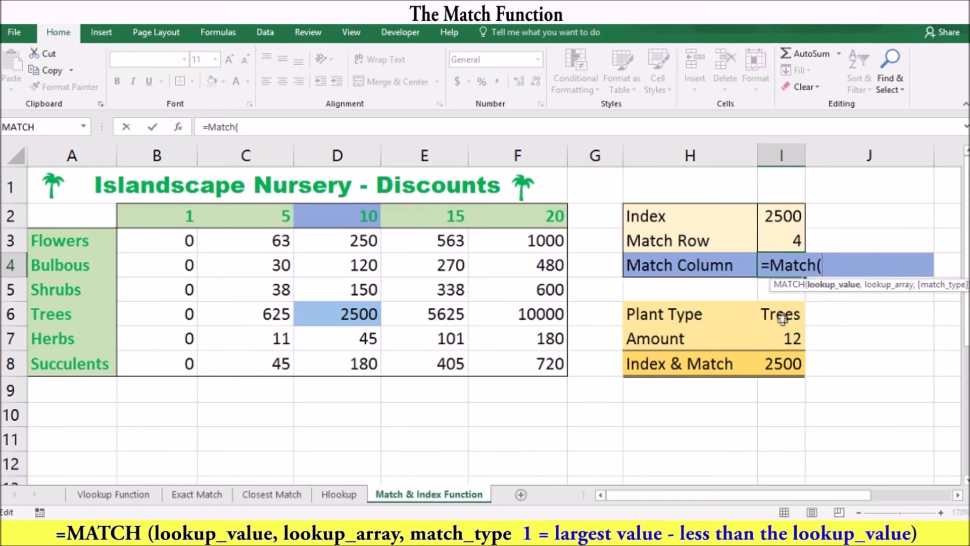
pyautogui.click(782, 338)
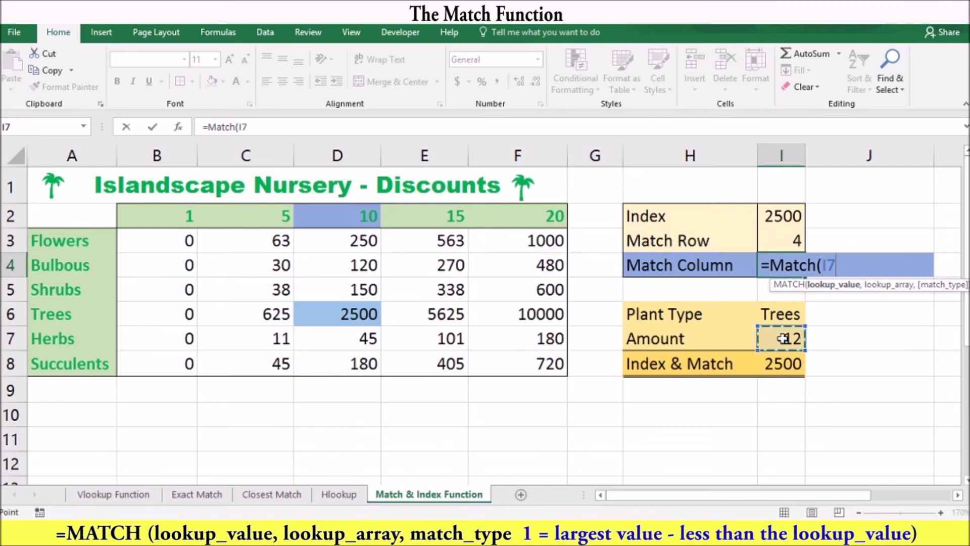
pyautogui.write(',')
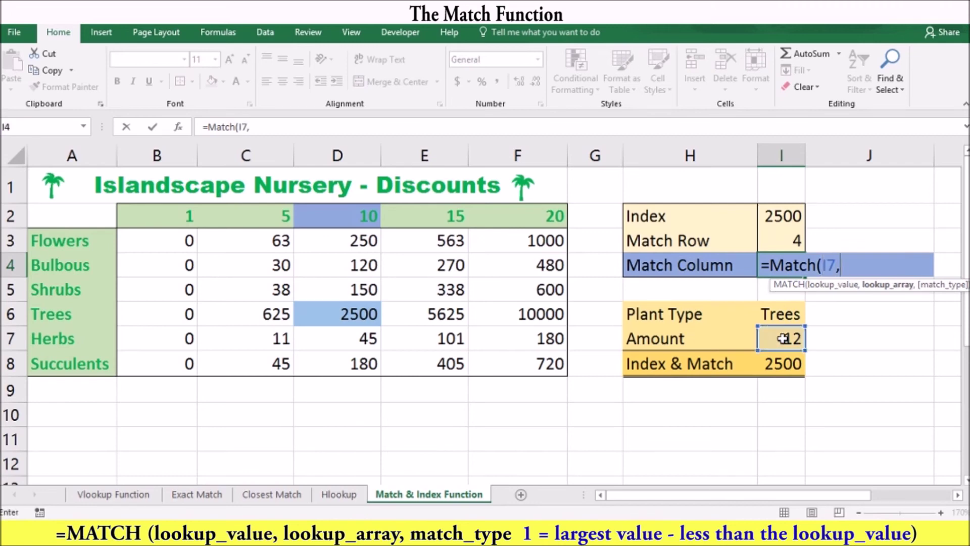
pyautogui.click(156, 216)
pyautogui.moveTo(157, 216); pyautogui.dragTo(518, 219)
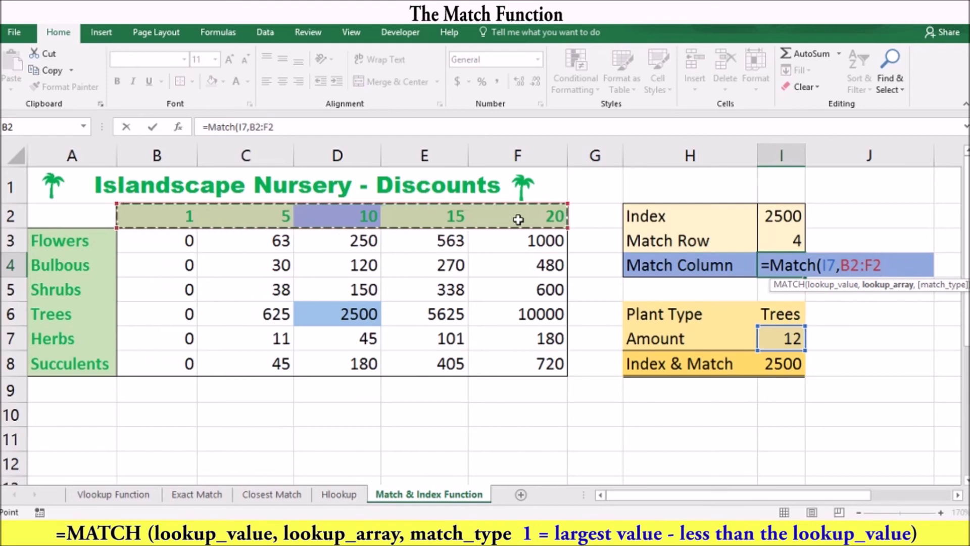
pyautogui.write(',')
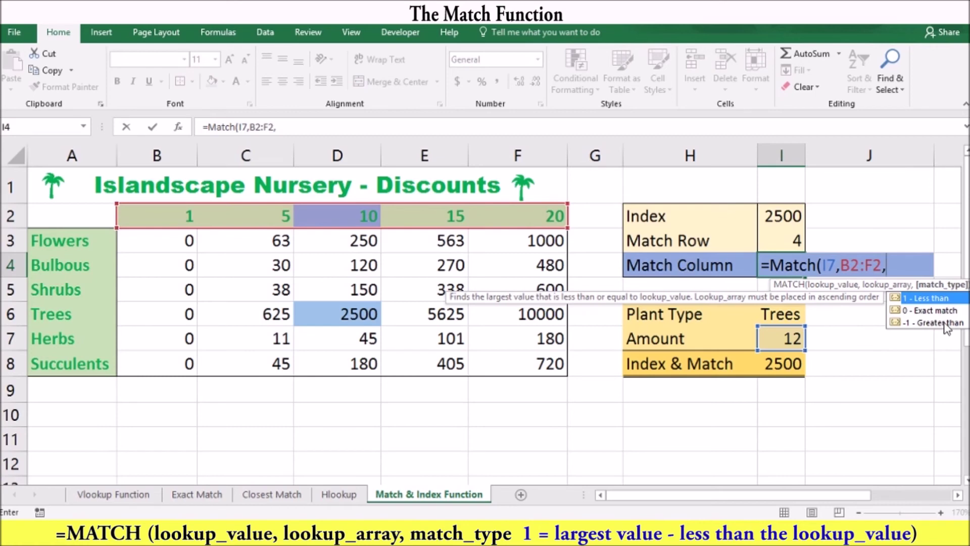
pyautogui.doubleClick(932, 297)
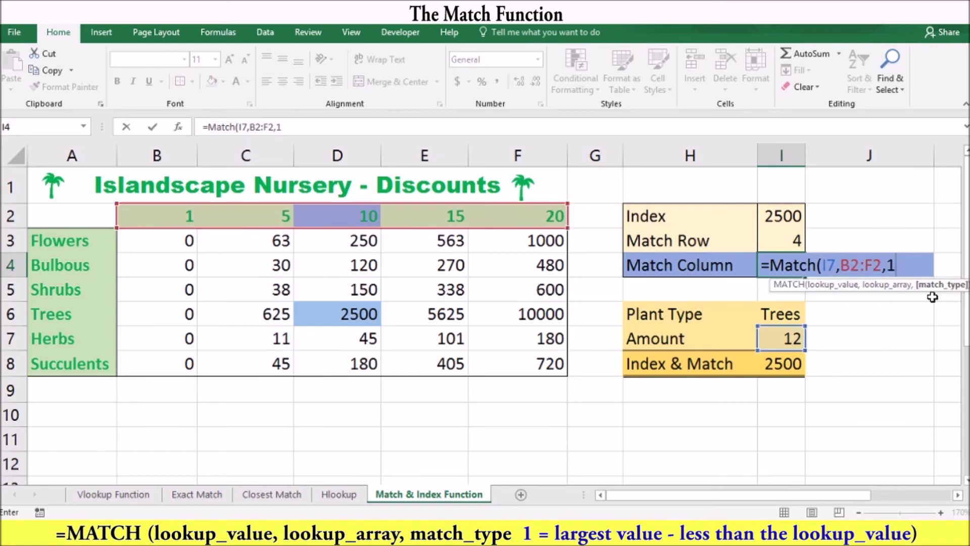
pyautogui.write(')')
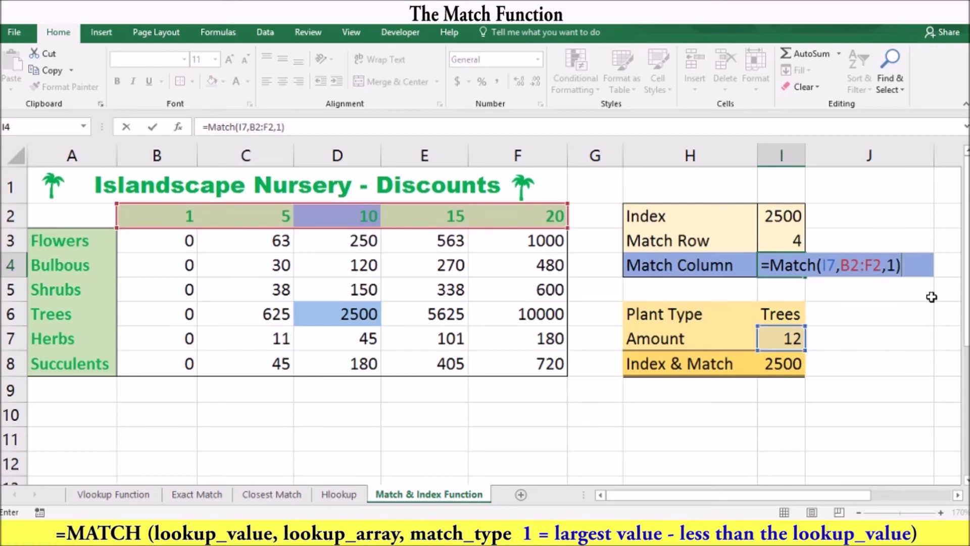
pyautogui.press('Return')
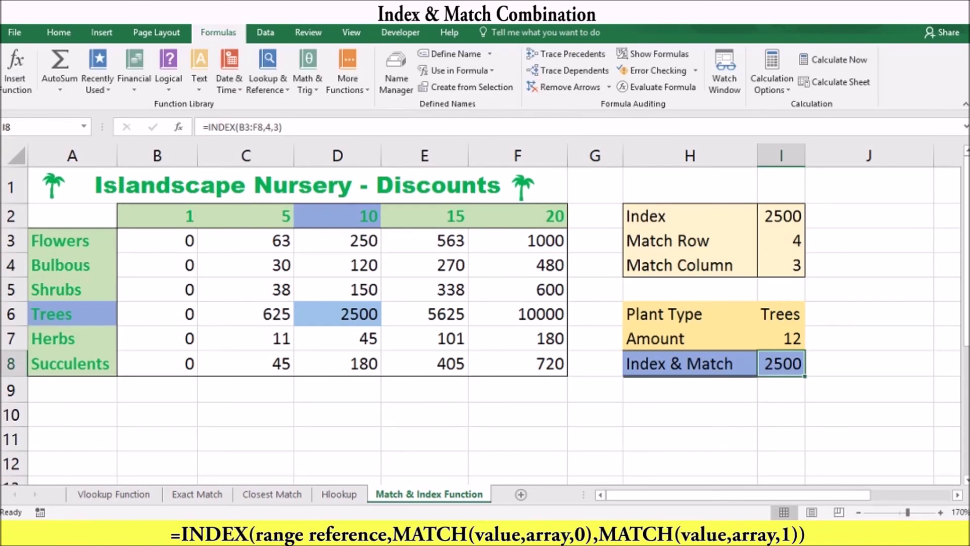
# Step: Replace the row number 4 in I8's INDEX with I3's MATCH(I6,A3:A8,0) formula
pyautogui.doubleClick(789, 367)
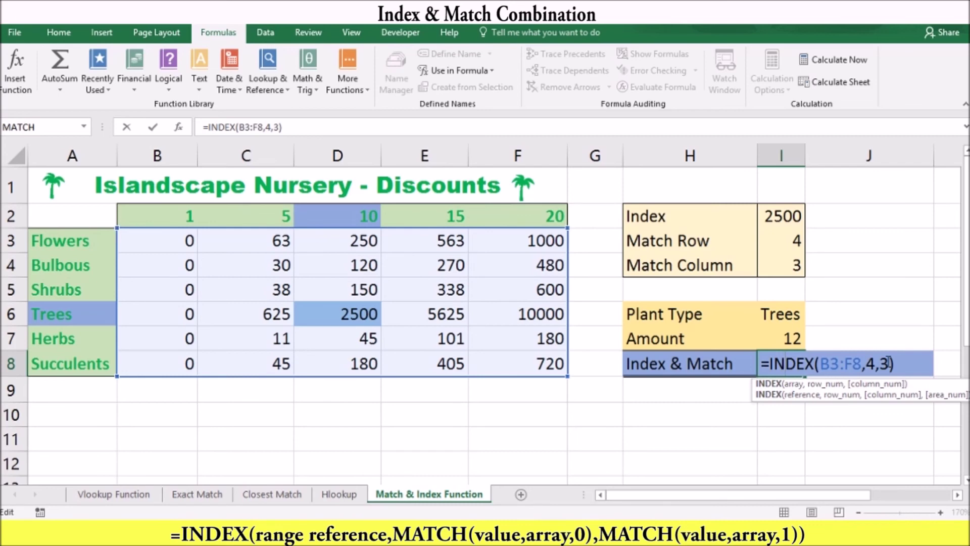
pyautogui.press('Return')
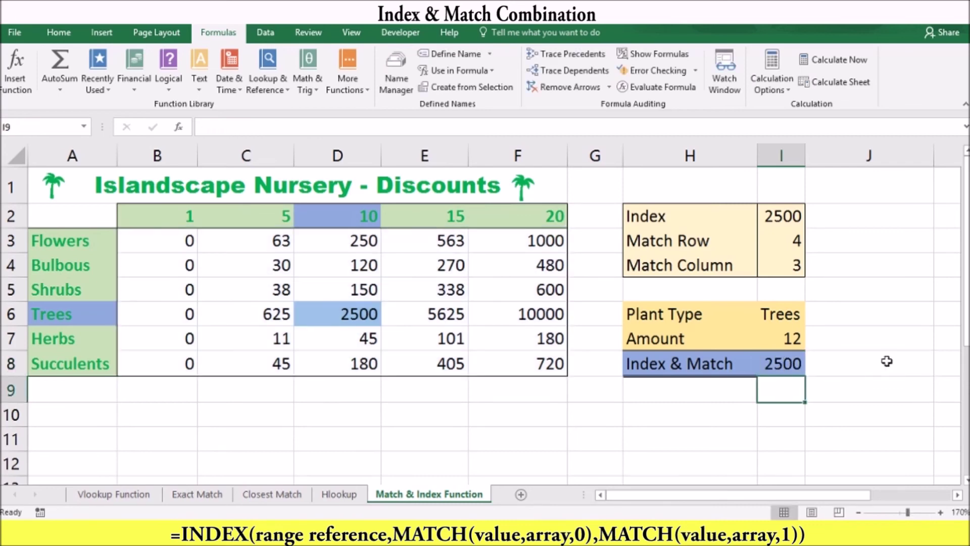
pyautogui.doubleClick(791, 243)
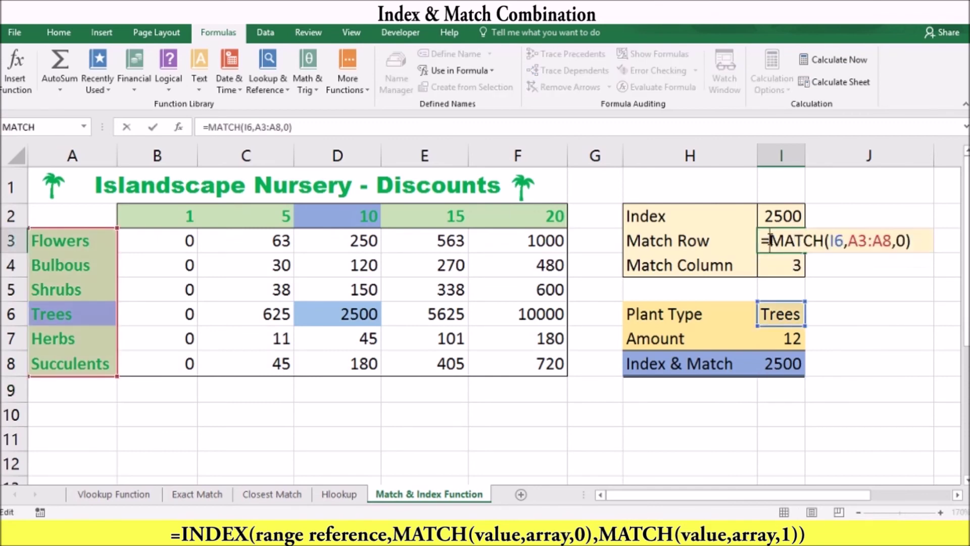
pyautogui.press('BackSpace')
pyautogui.moveTo(925, 241); pyautogui.dragTo(751, 244)
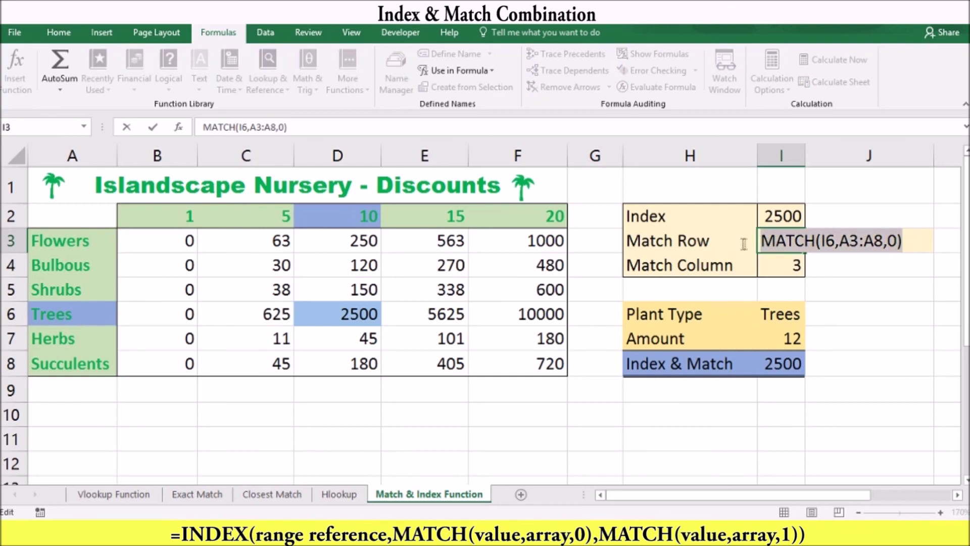
pyautogui.doubleClick(778, 365)
pyautogui.click(878, 363)
pyautogui.press('BackSpace')
pyautogui.hotkey('ctrl', 'v')
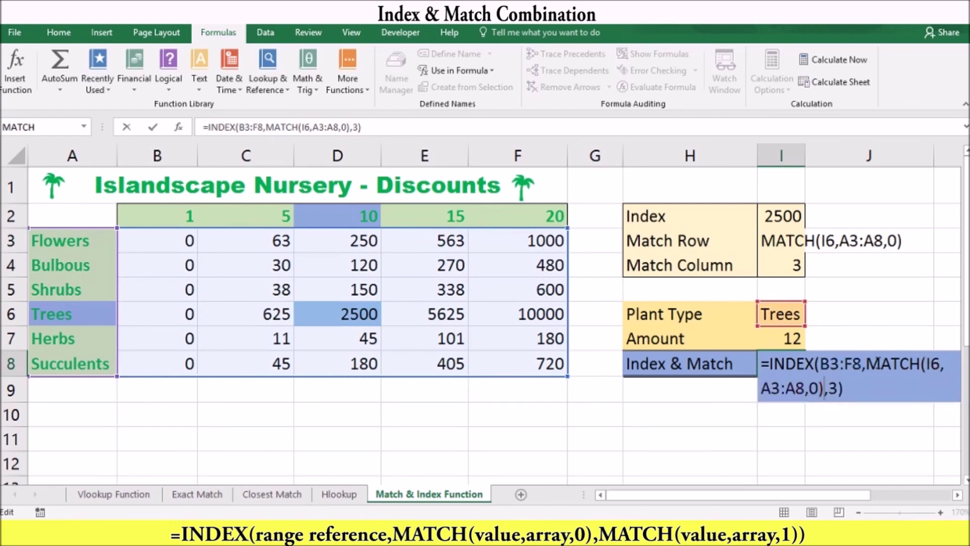
pyautogui.press('Return')
# Step: Replace the column number 3 in I8's INDEX with I4's MATCH(I7,B2:F2,1) formula
pyautogui.doubleClick(788, 264)
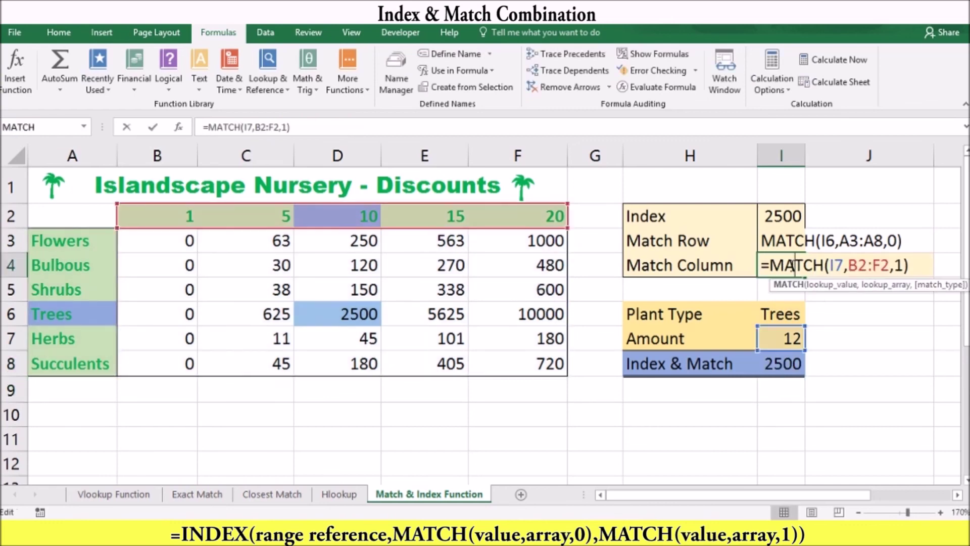
pyautogui.click(771, 265)
pyautogui.press('BackSpace')
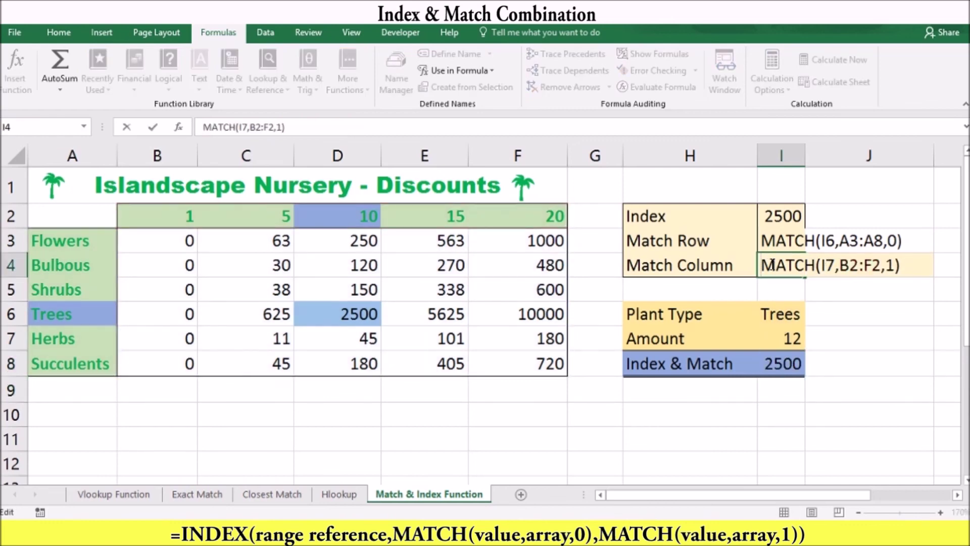
pyautogui.moveTo(905, 265); pyautogui.dragTo(754, 268)
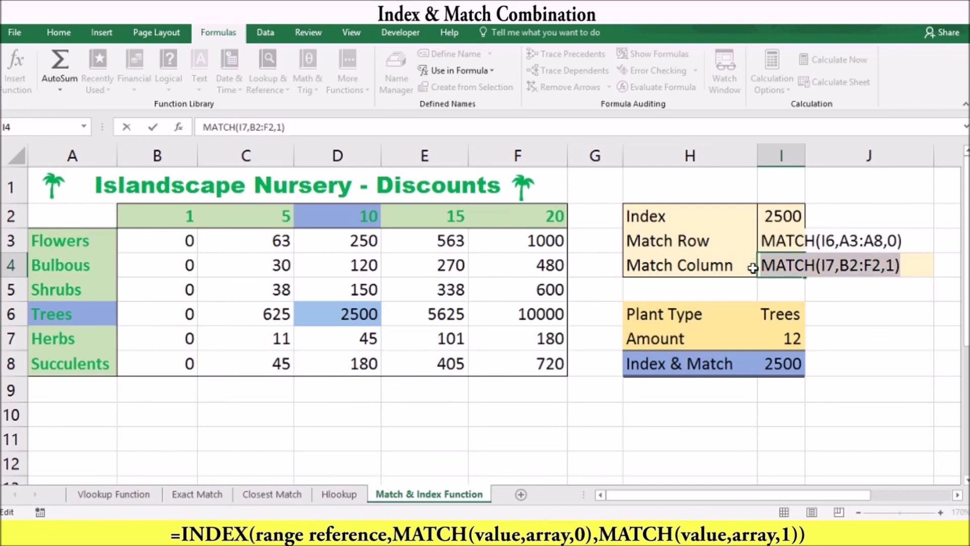
pyautogui.doubleClick(784, 365)
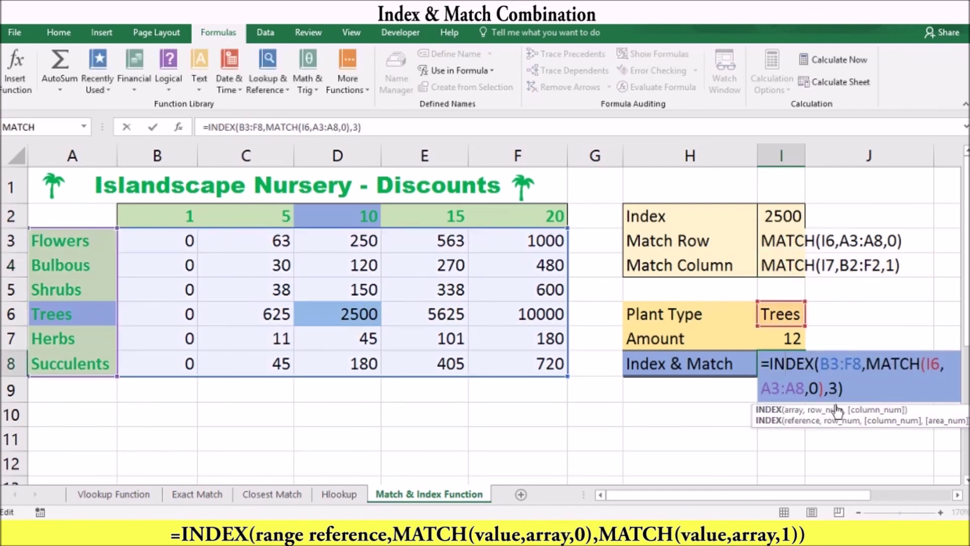
pyautogui.click(838, 389)
pyautogui.press('BackSpace')
pyautogui.hotkey('ctrl', 'v')
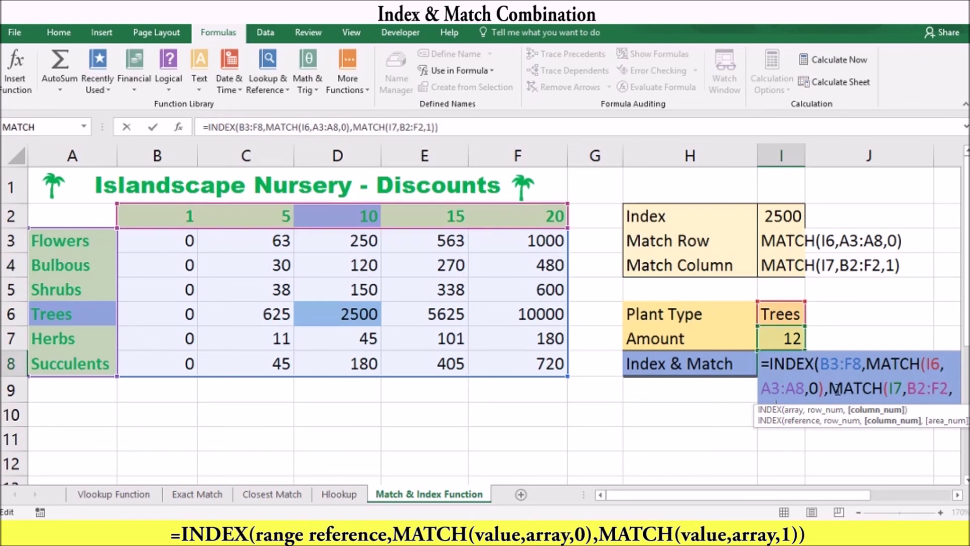
pyautogui.press('Return')
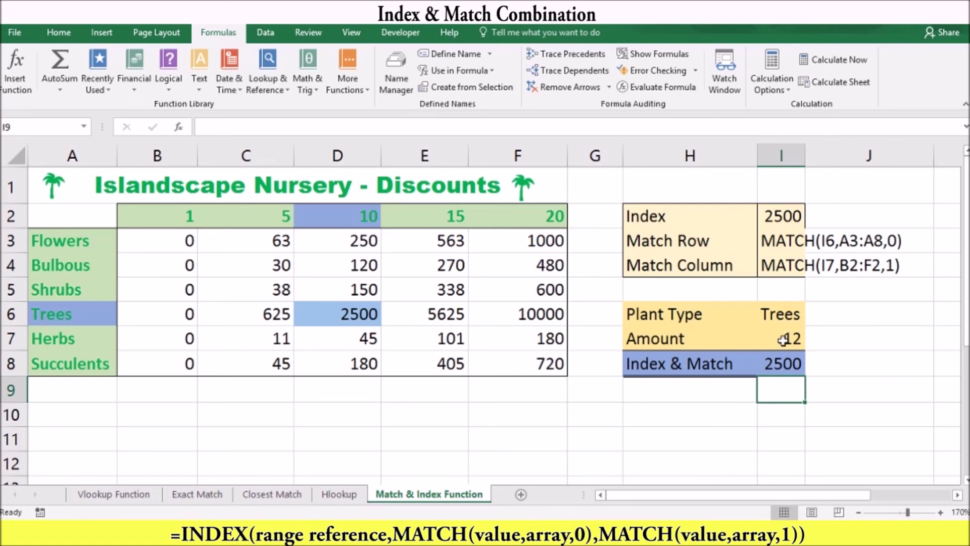
# Step: Enter Flowers in I6 and 16 in I7, then check I8 returns 563
pyautogui.click(779, 314)
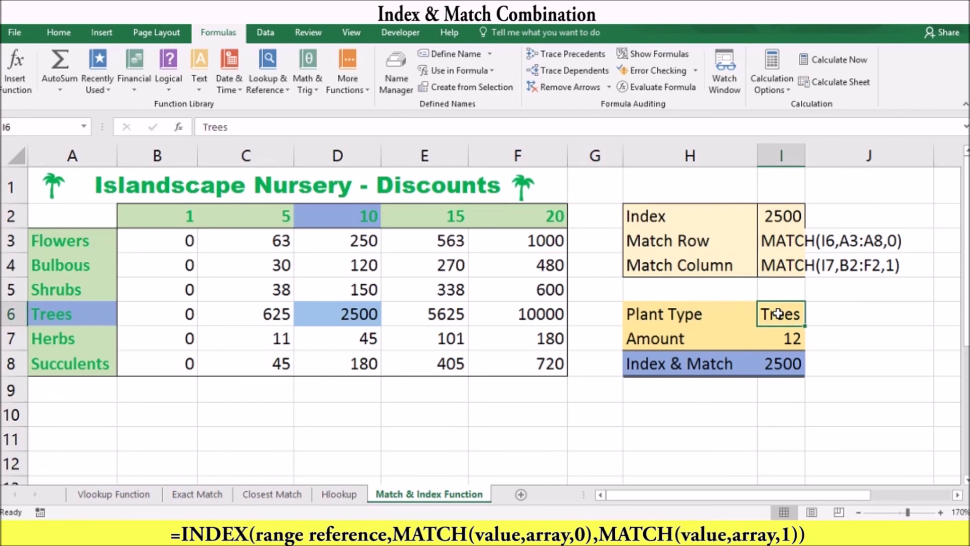
pyautogui.write('Flowe')
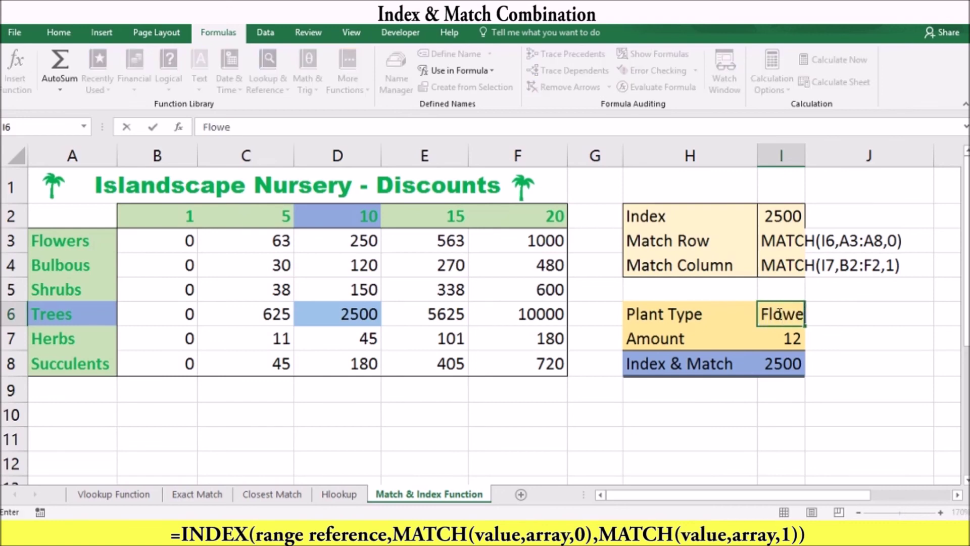
pyautogui.write('rs')
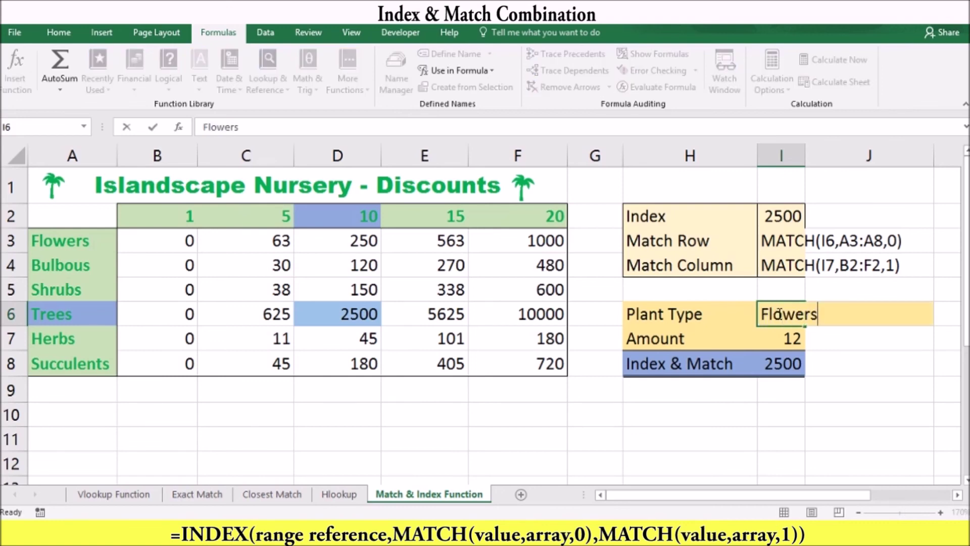
pyautogui.press('Return')
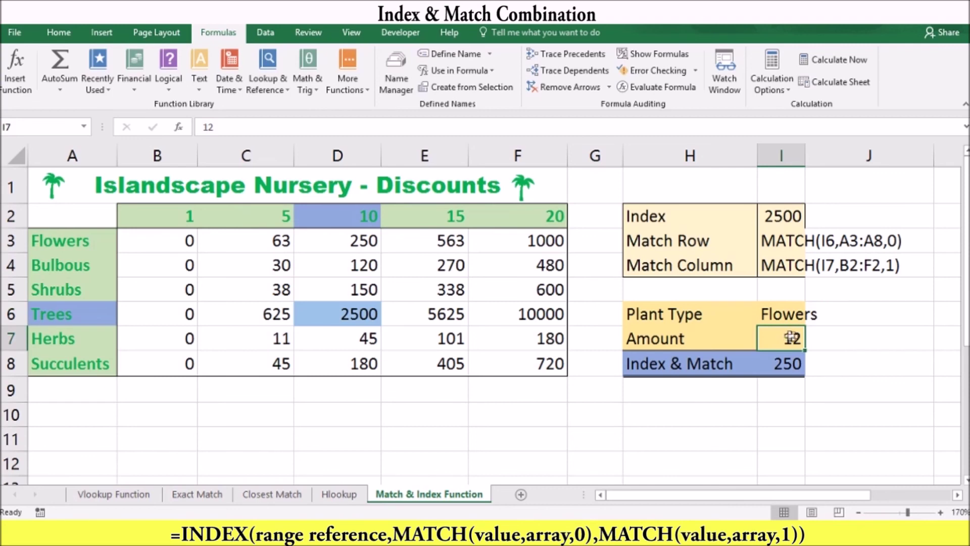
pyautogui.write('16')
pyautogui.press('Return')
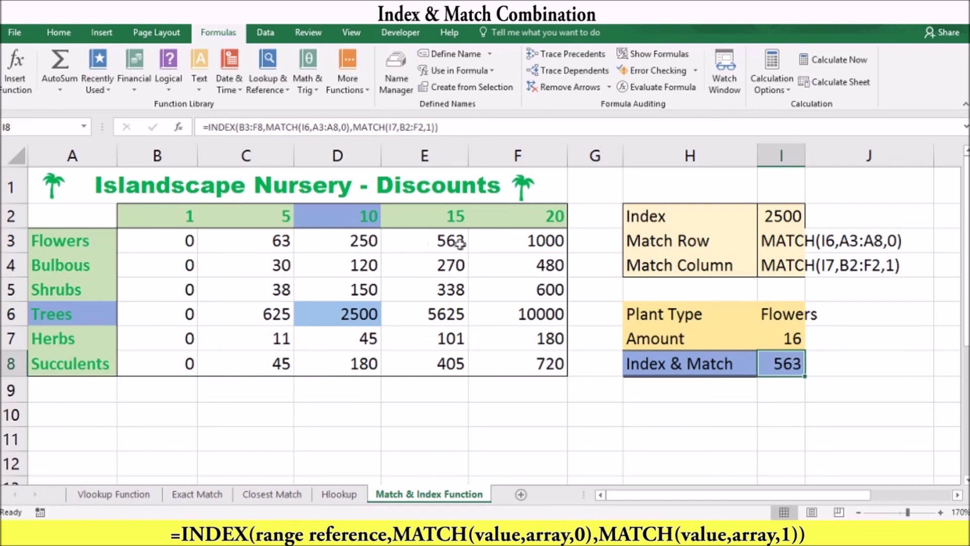
pyautogui.doubleClick(778, 360)
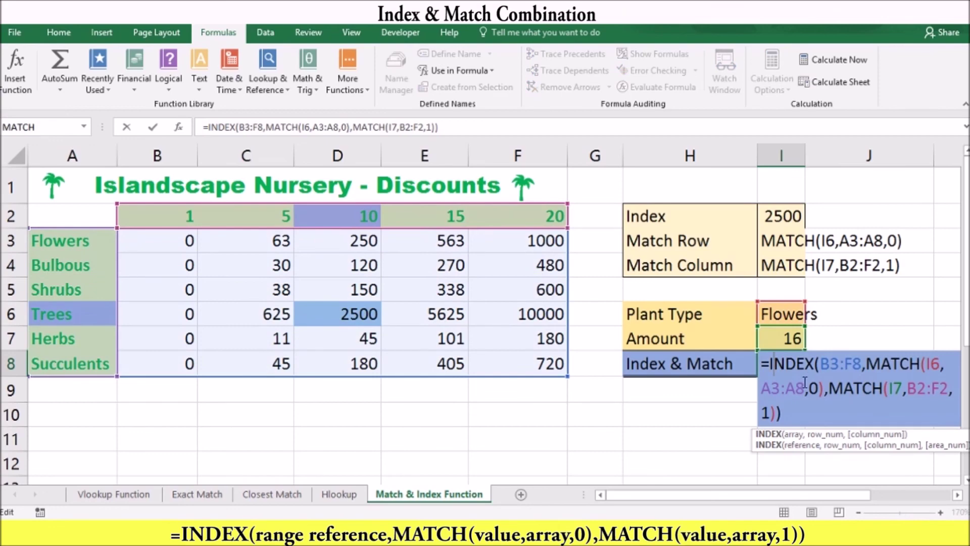